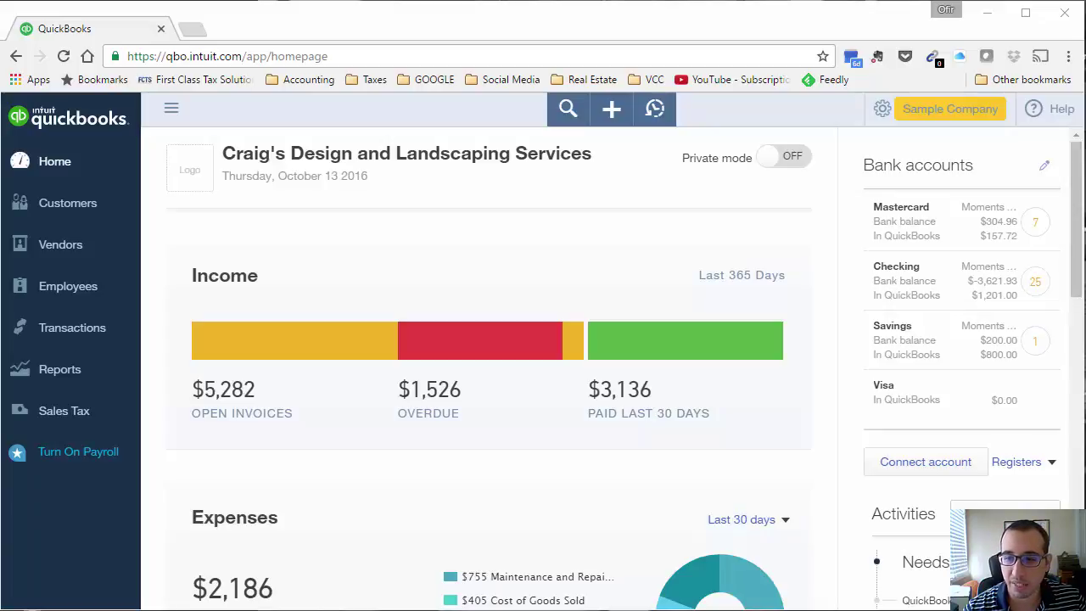
- Bring up the community question "How do I group items in QBO?" and read the question and its answer
left_click_drag(1085, 322, 274, 29)
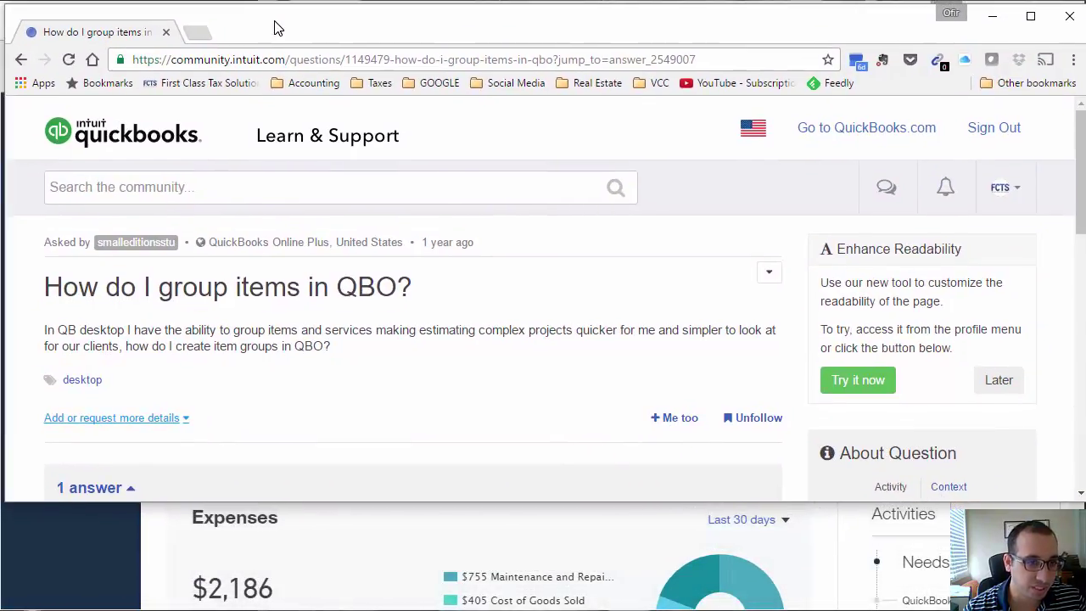
scroll(530, 314, "down", 1)
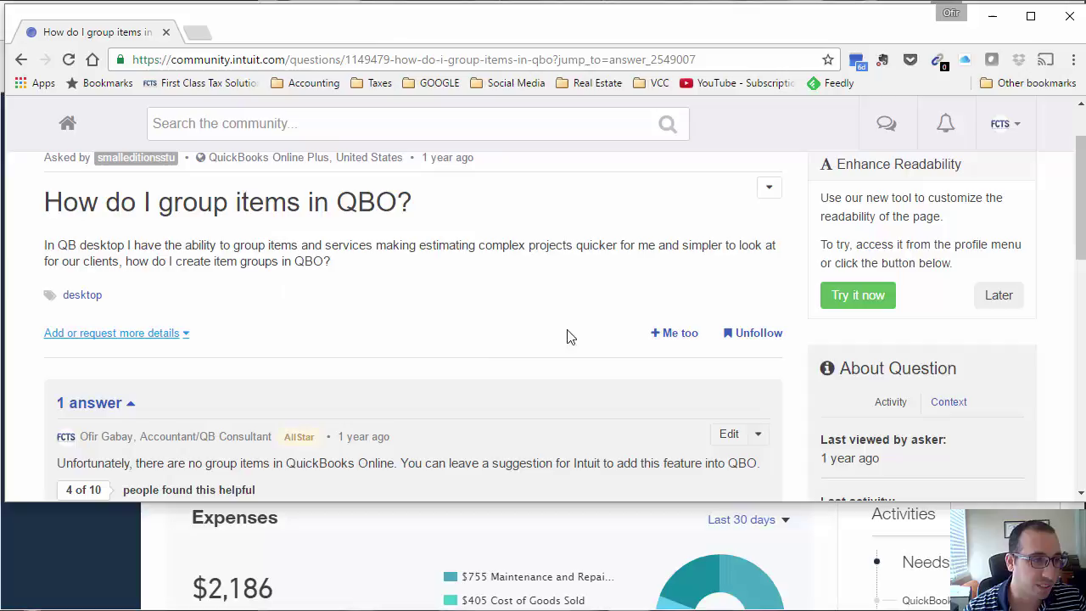
scroll(384, 247, "up", 1)
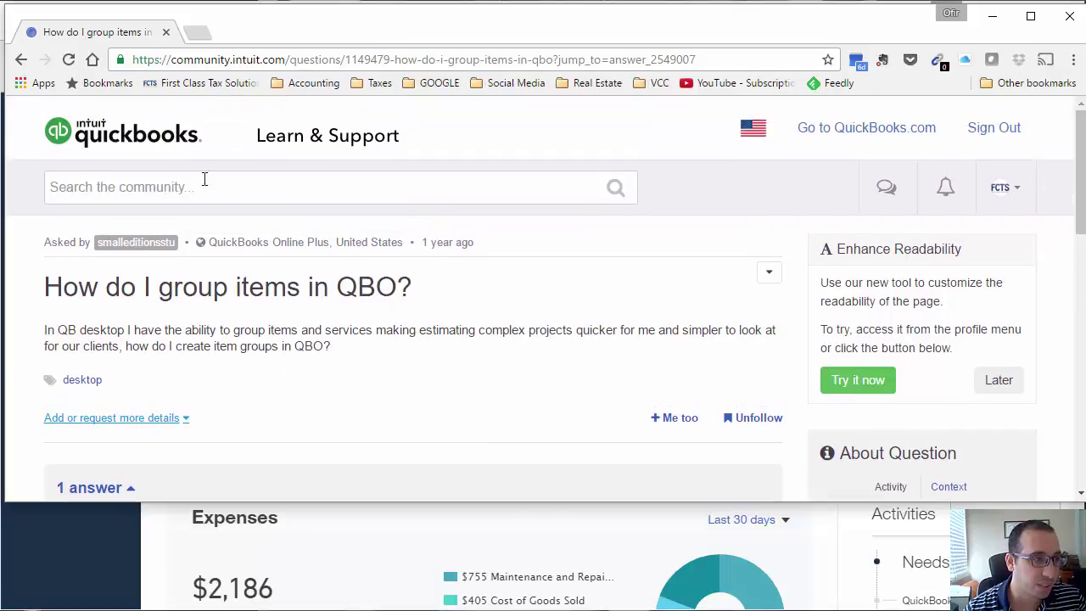
scroll(539, 265, "down", 1)
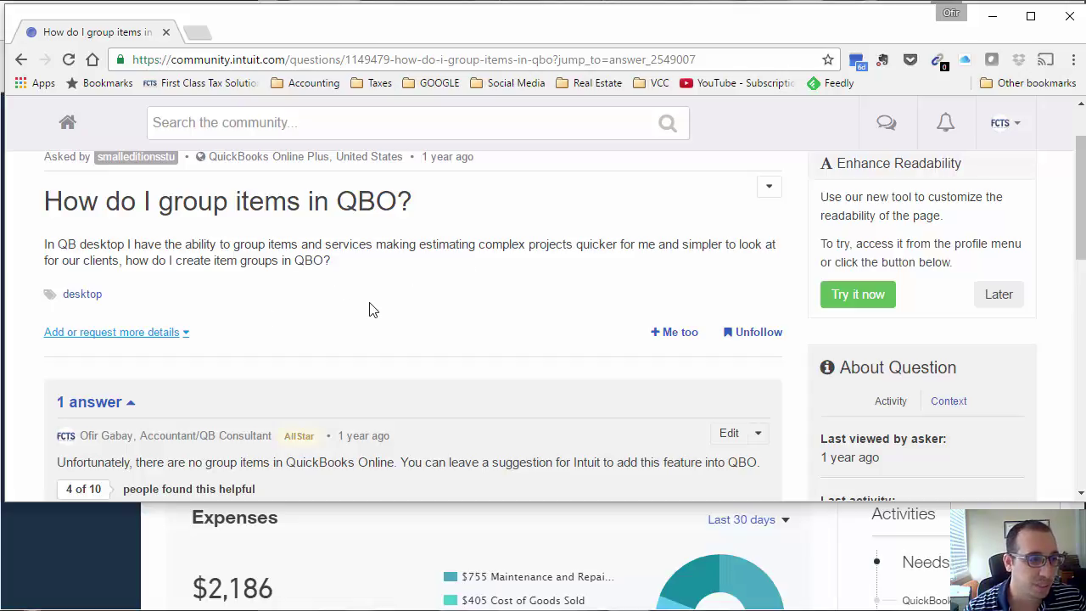
scroll(378, 321, "down", 2)
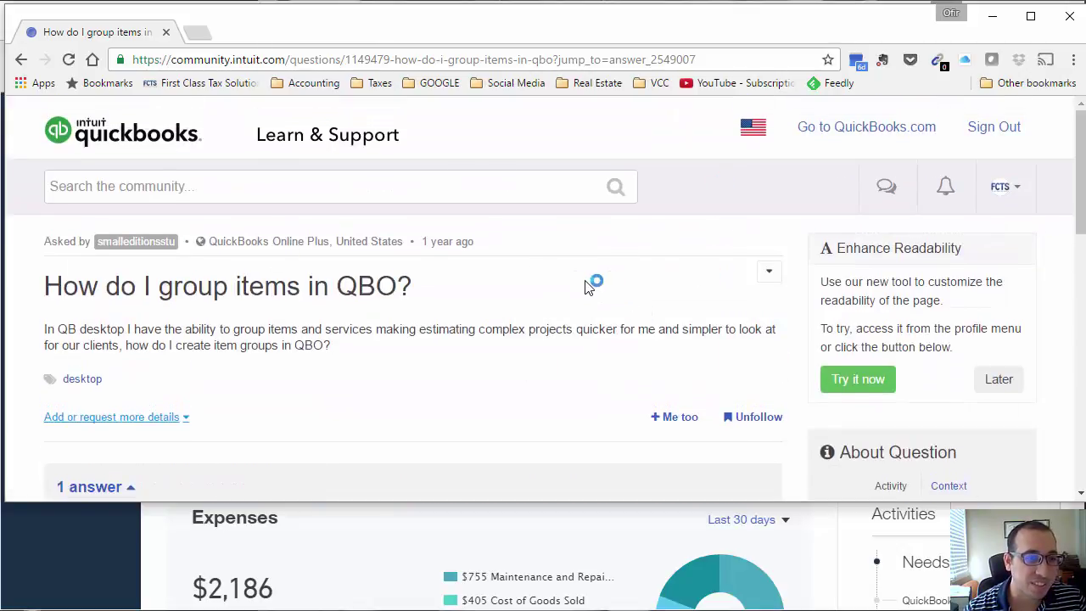
scroll(594, 293, "down", 1)
scroll(594, 300, "down", 2)
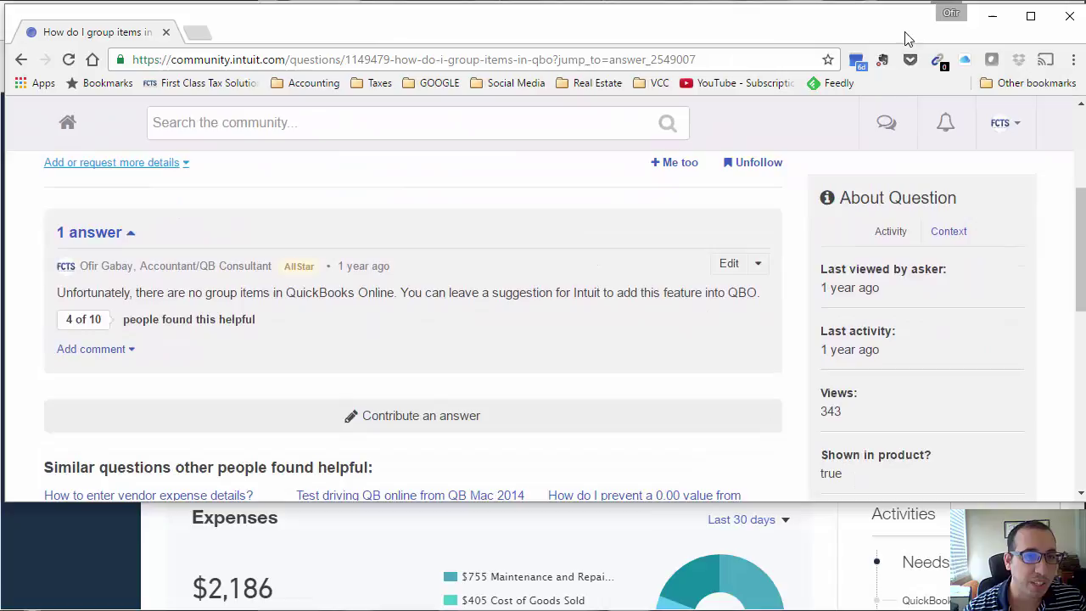
left_click_drag(681, 32, 1085, 381)
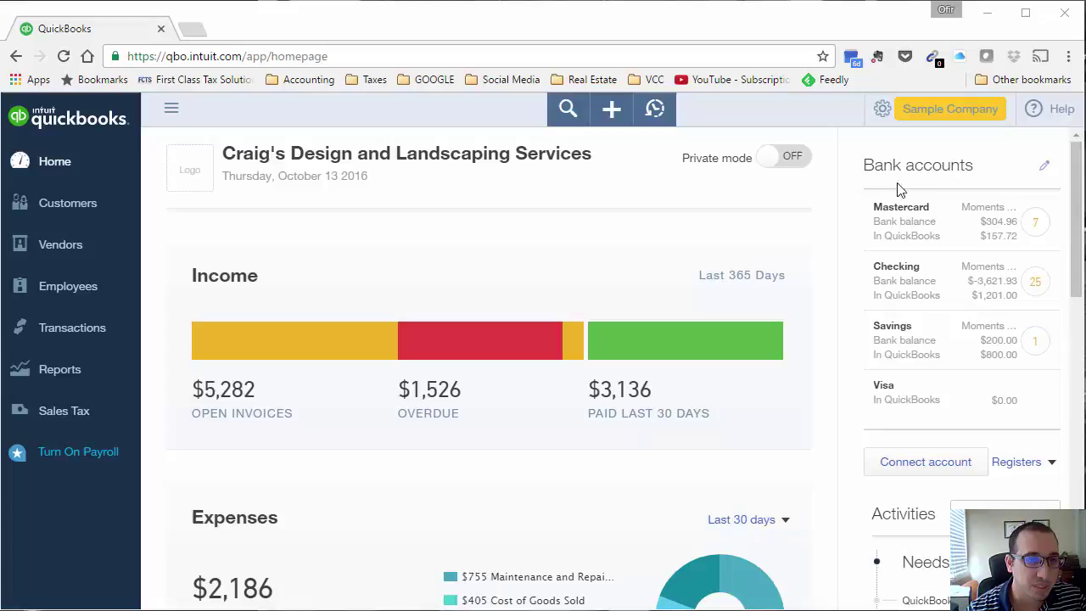
- Open the Products and Services list and review the items in the Fountains category
left_click(879, 115)
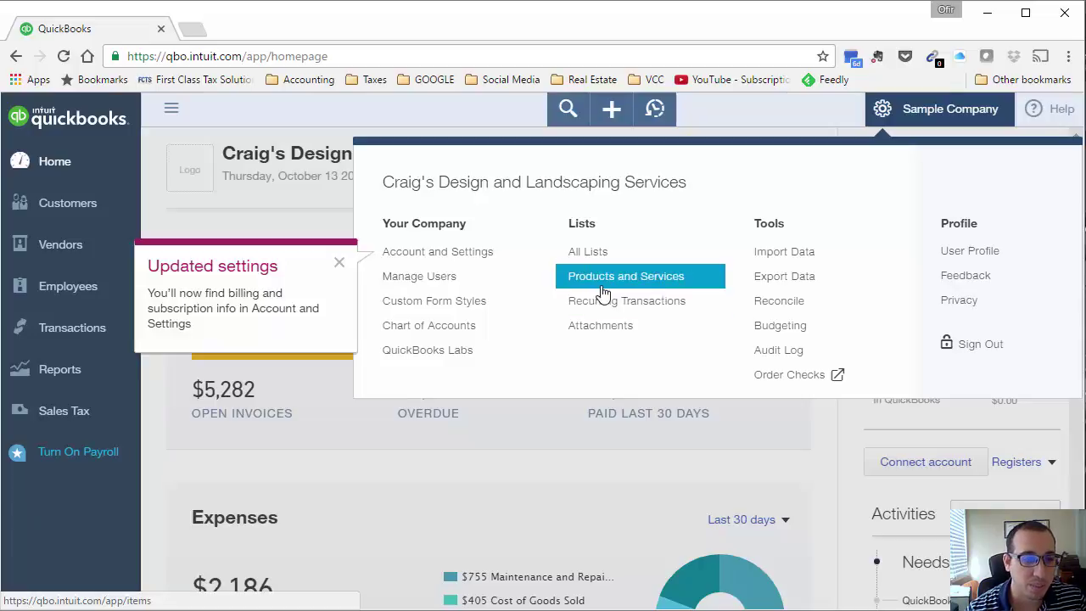
left_click(911, 119)
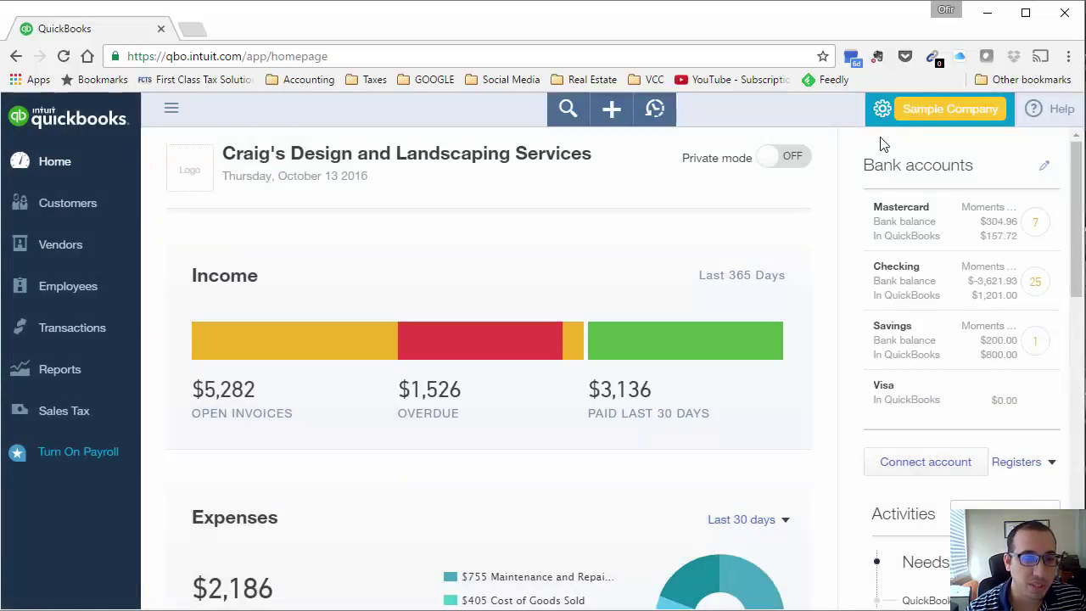
left_click(929, 127)
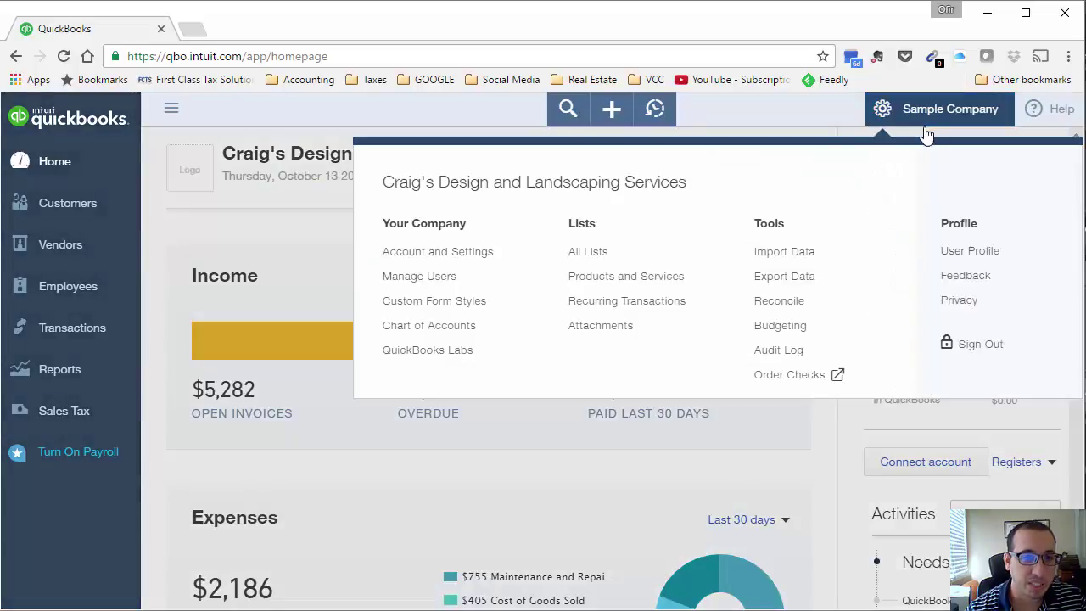
left_click(596, 290)
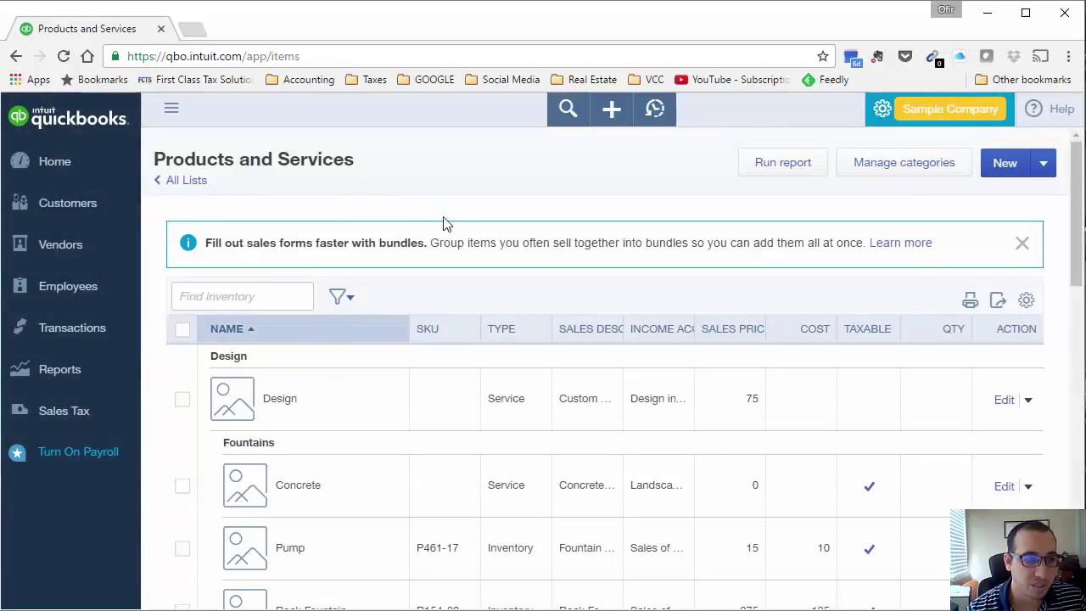
scroll(1075, 212, "down", 1)
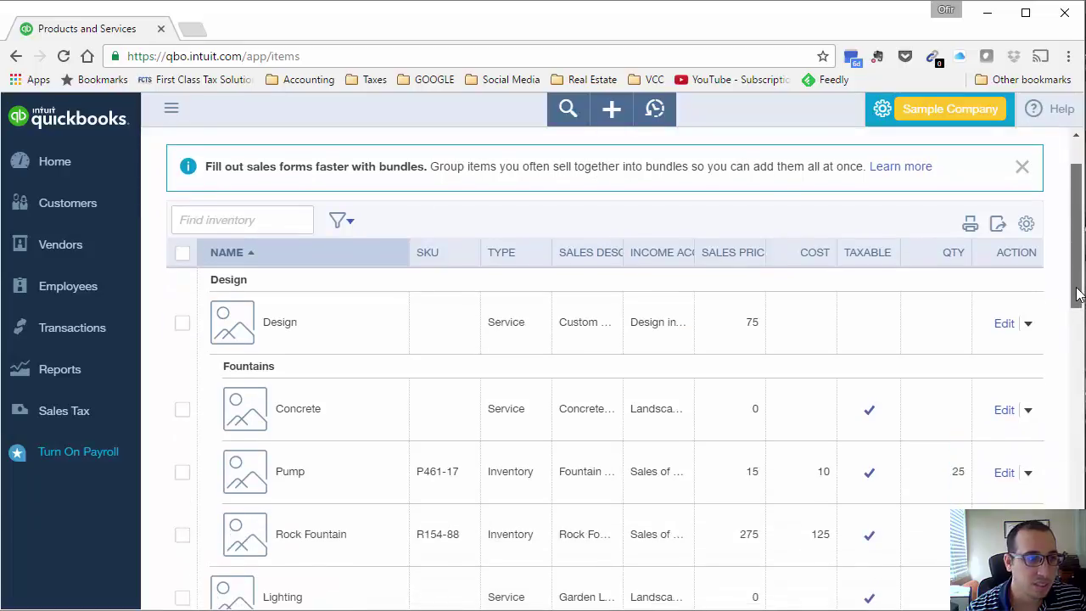
scroll(1076, 212, "up", 1)
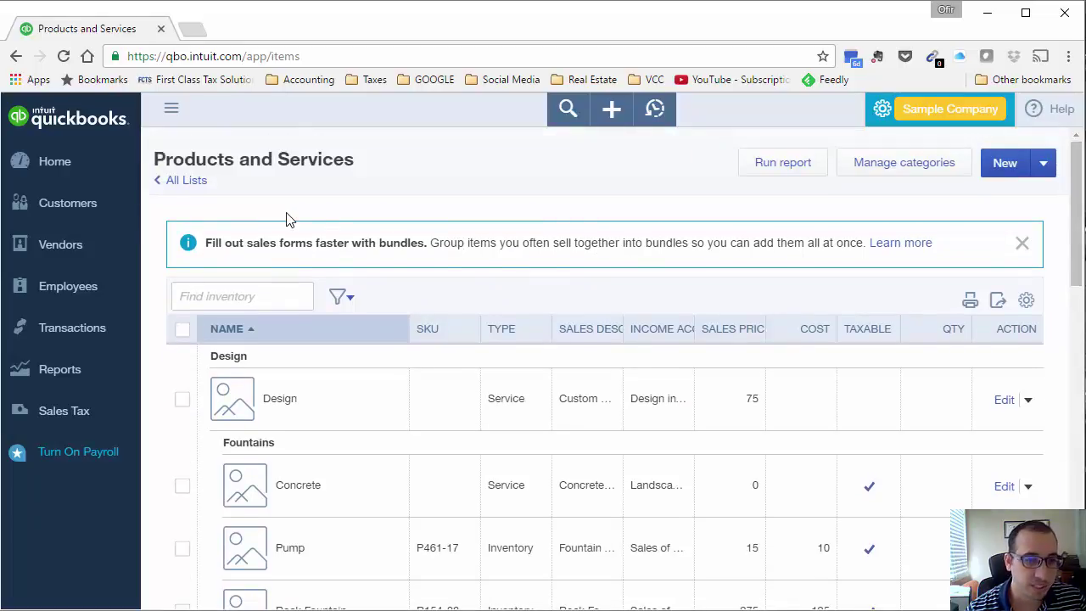
left_click_drag(1068, 240, 1047, 286)
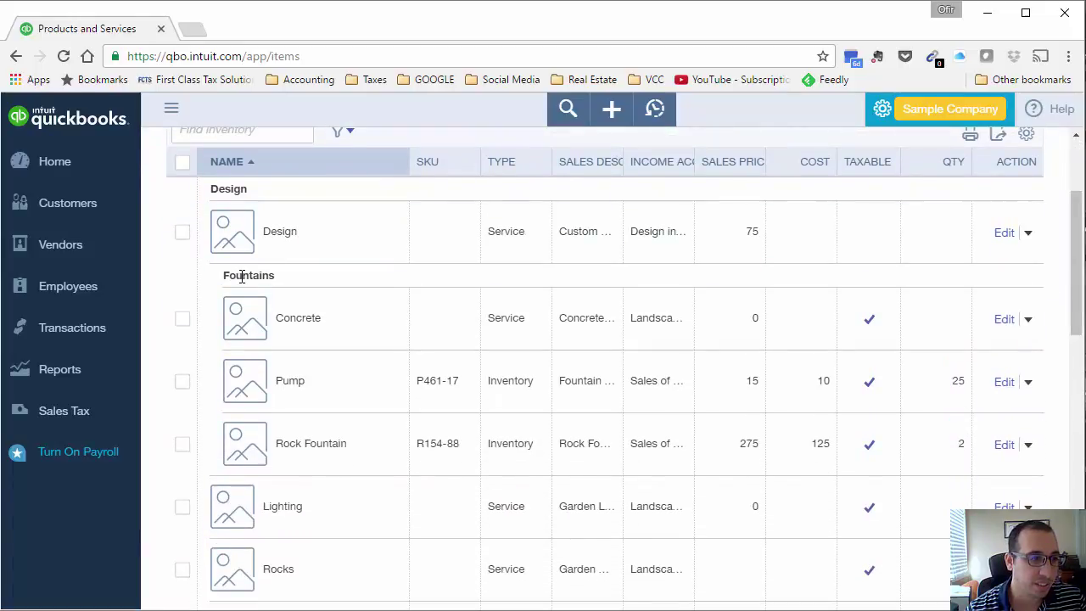
left_click_drag(225, 274, 266, 391)
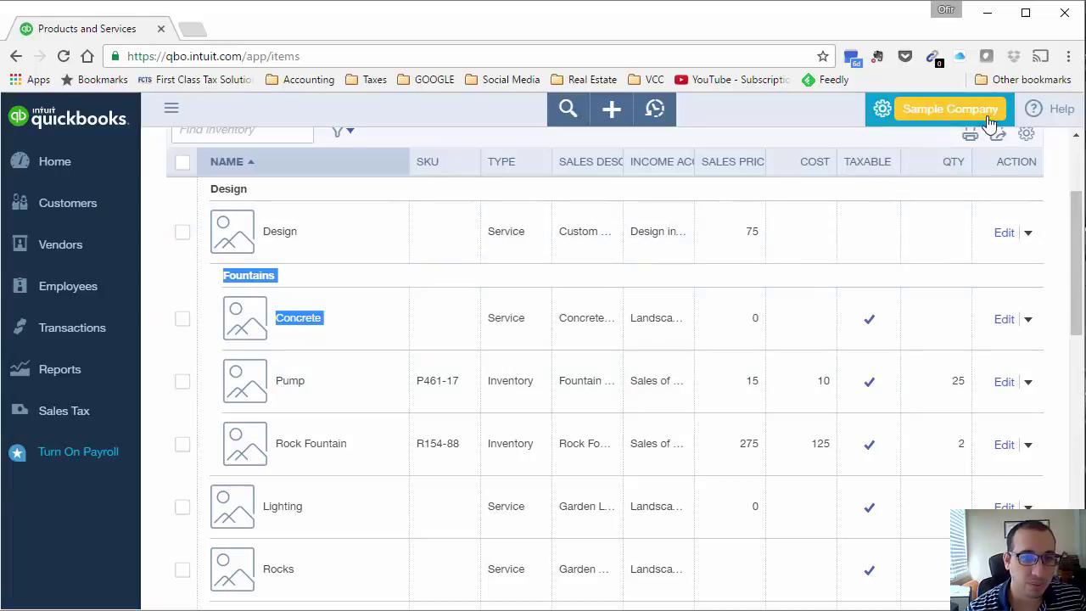
- Start a new product/service item of the Bundle type
scroll(1079, 208, "up", 2)
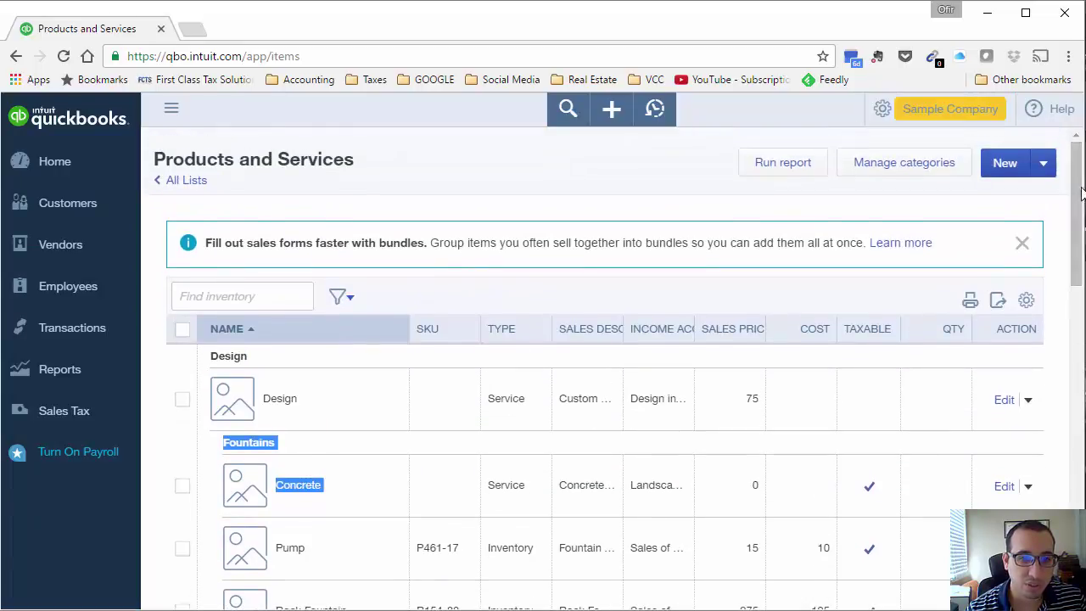
left_click(1046, 170)
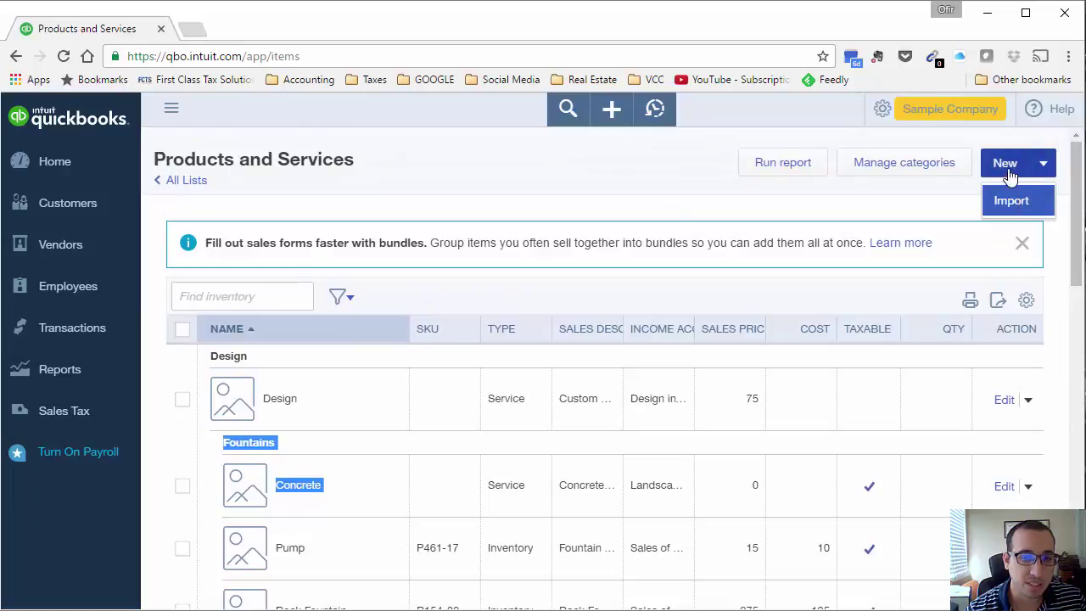
left_click(1006, 170)
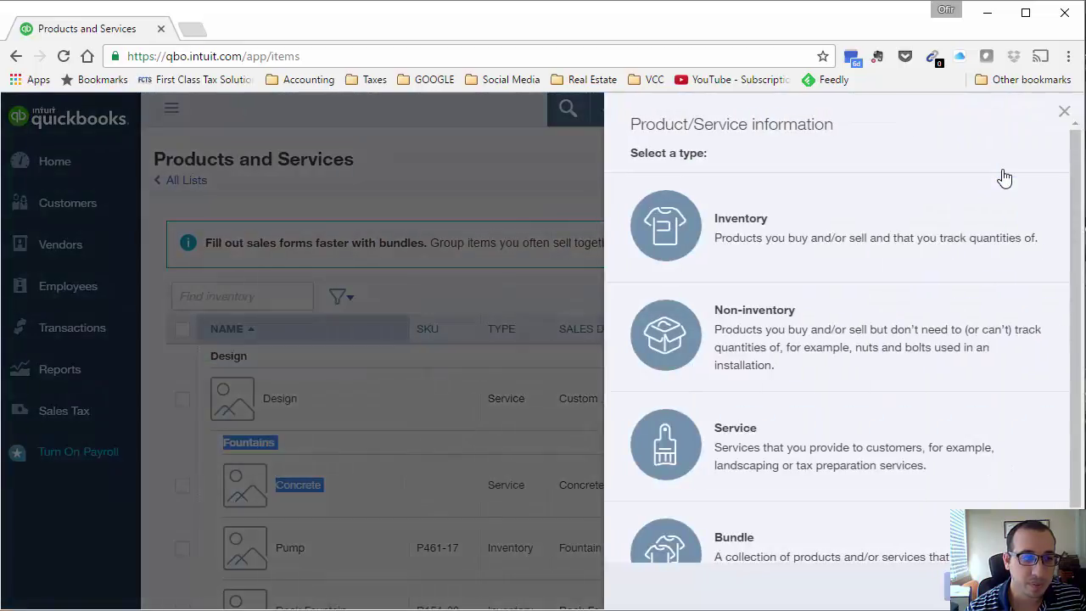
left_click_drag(1079, 351, 1080, 432)
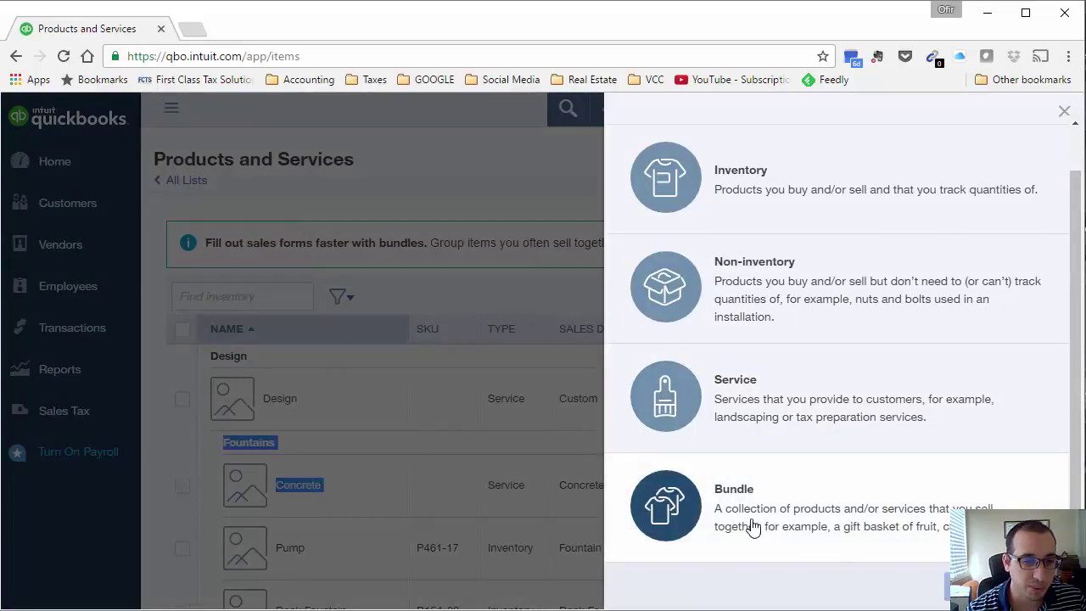
left_click(457, 513)
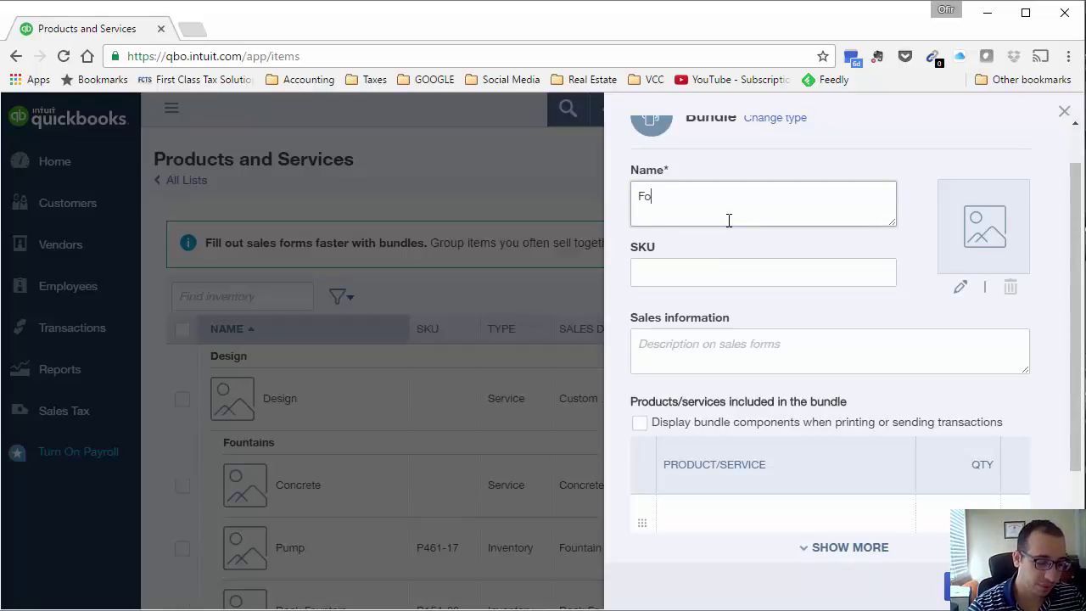
- Name the bundle "Fountain Set Up" and enter the sales description "Fountain Set - Includes Base and Pump"
type("ta")
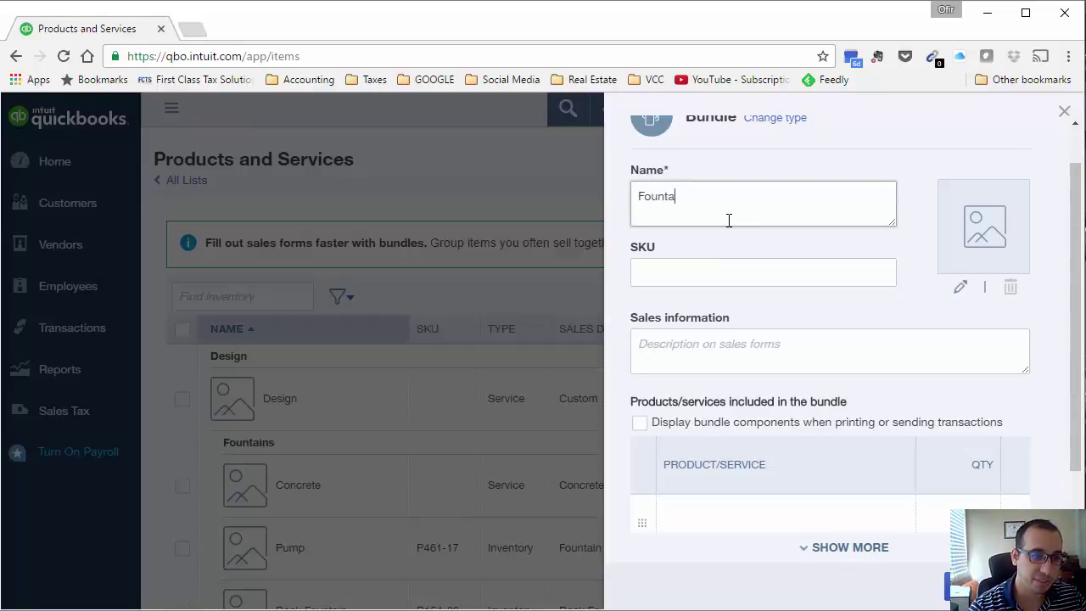
type("in Set Up")
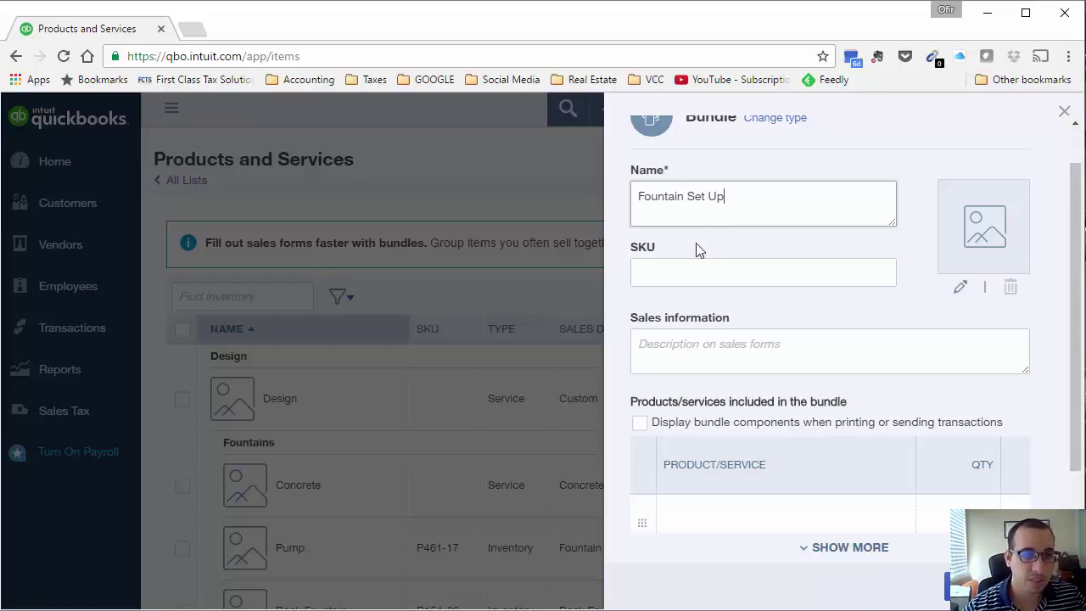
left_click(724, 339)
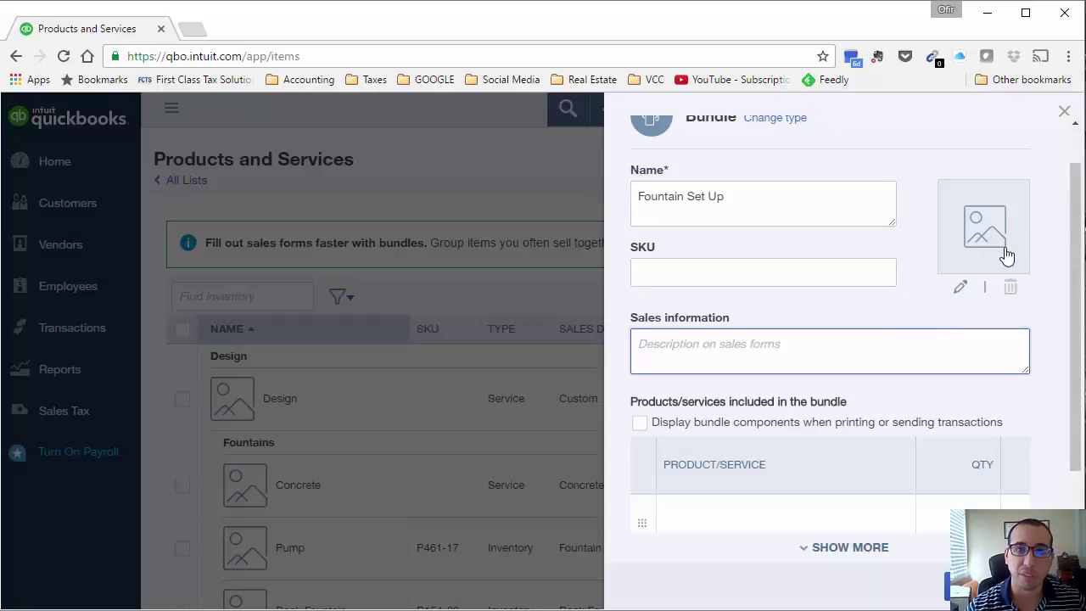
left_click(768, 341)
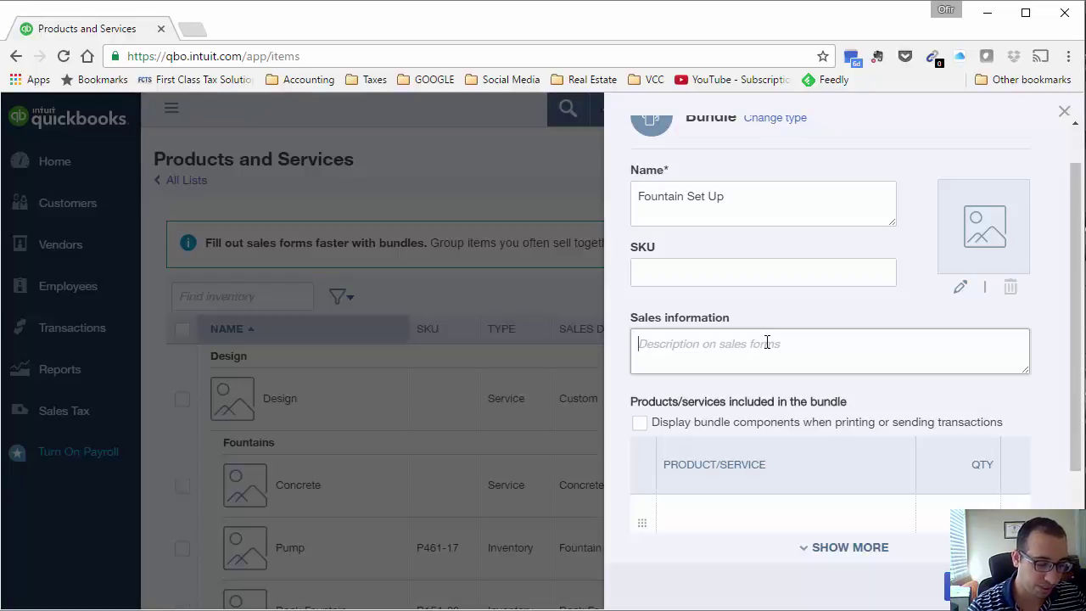
type("Fo")
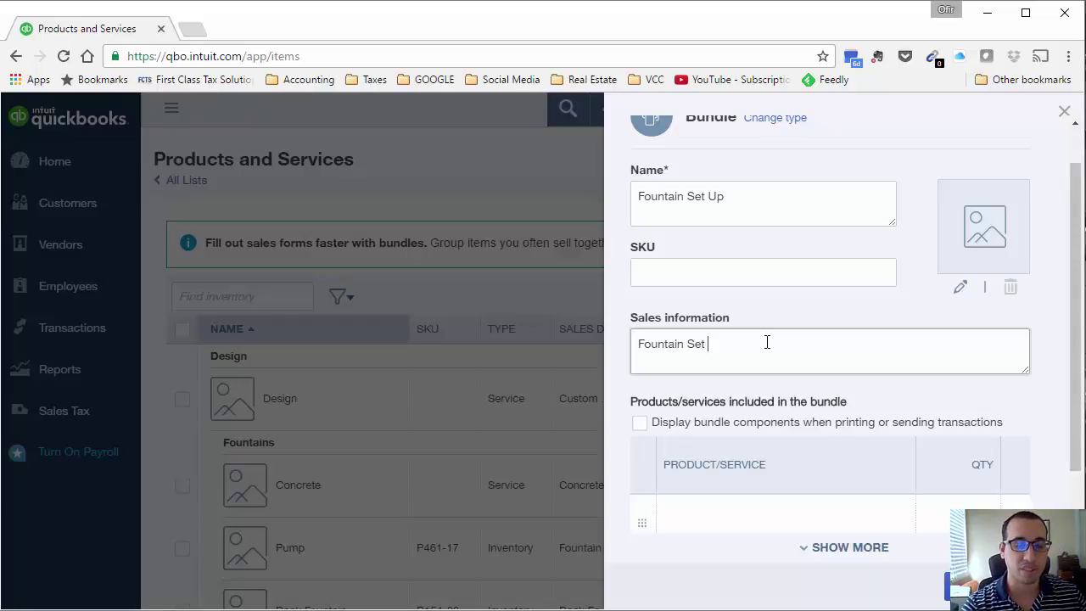
type("untain Set")
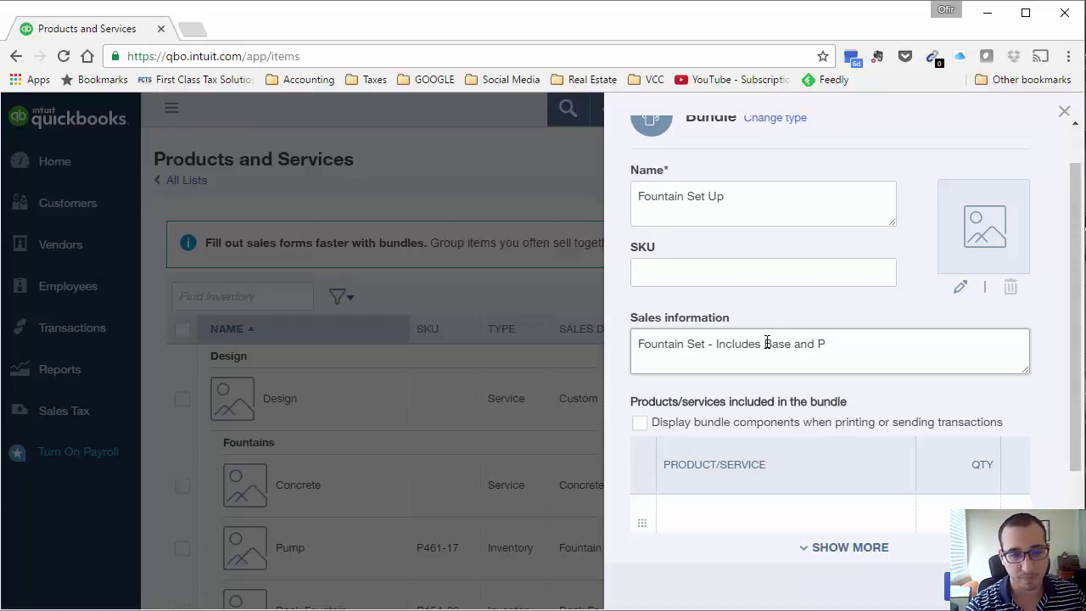
type("ump")
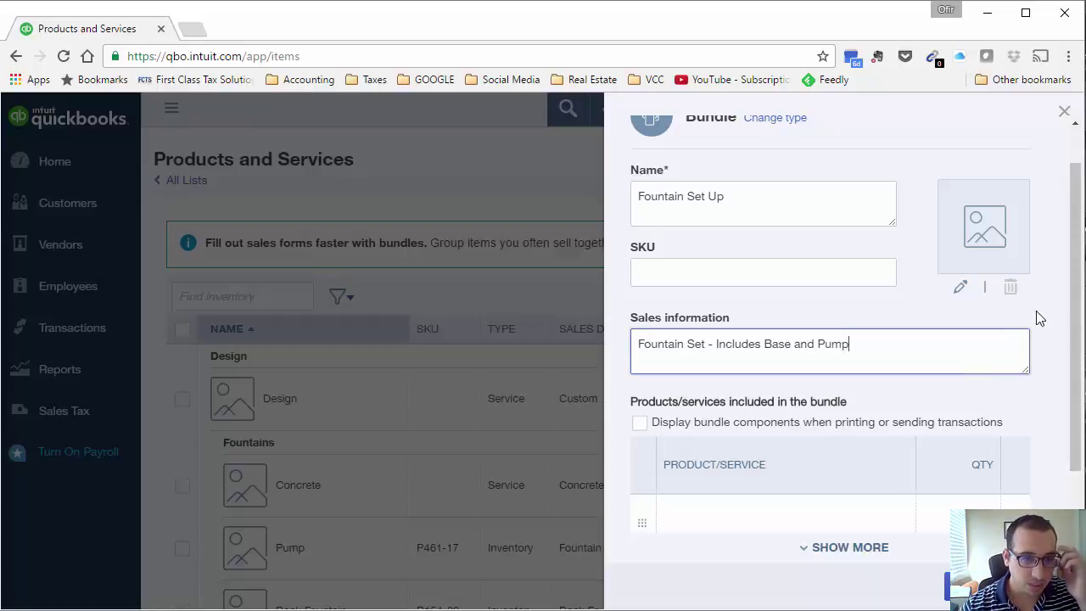
- Add the Design:Fountains:Pump item as the first product in the bundle
scroll(1075, 343, "down", 2)
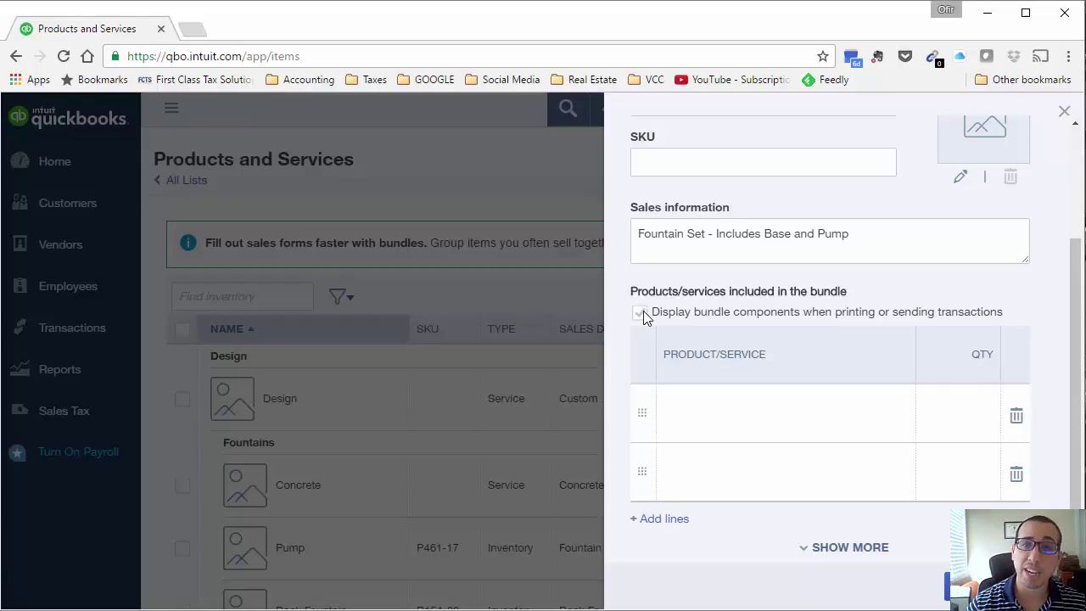
scroll(763, 339, "up", 3)
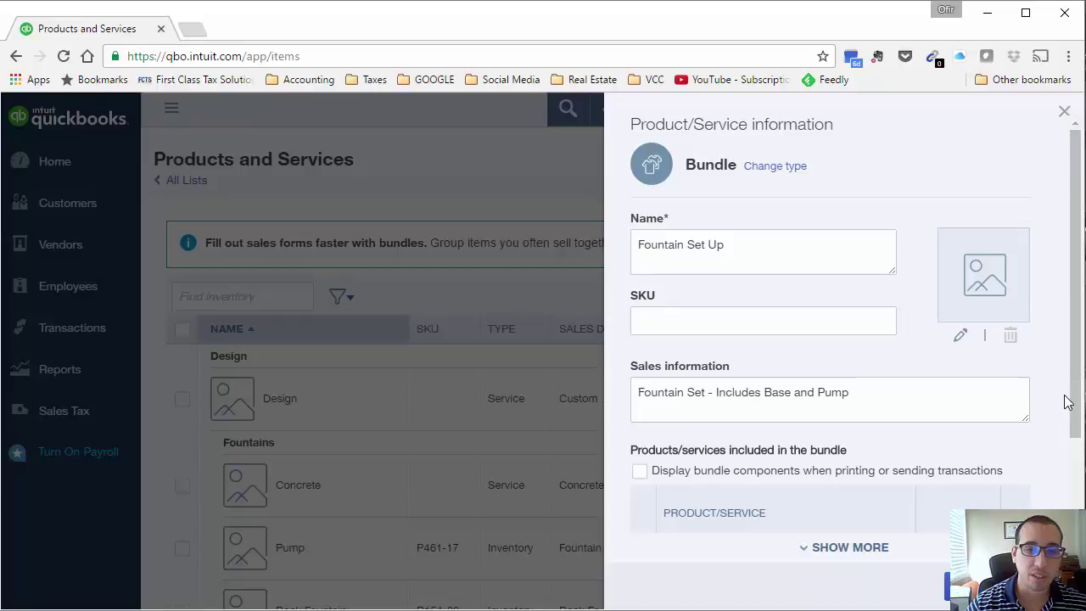
left_click_drag(1070, 406, 1070, 516)
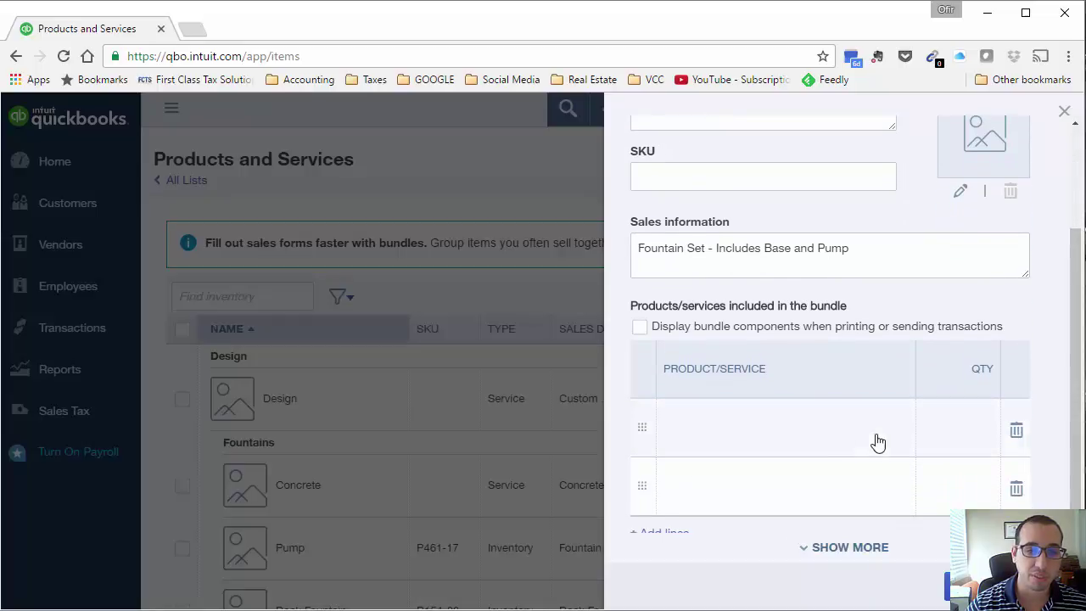
left_click(819, 439)
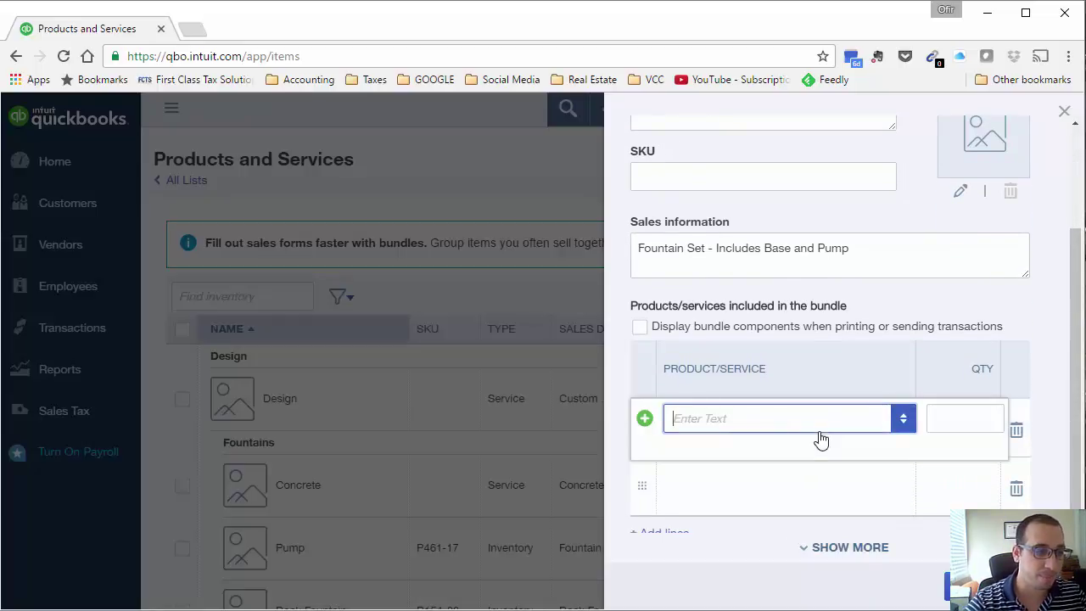
type("Concretet")
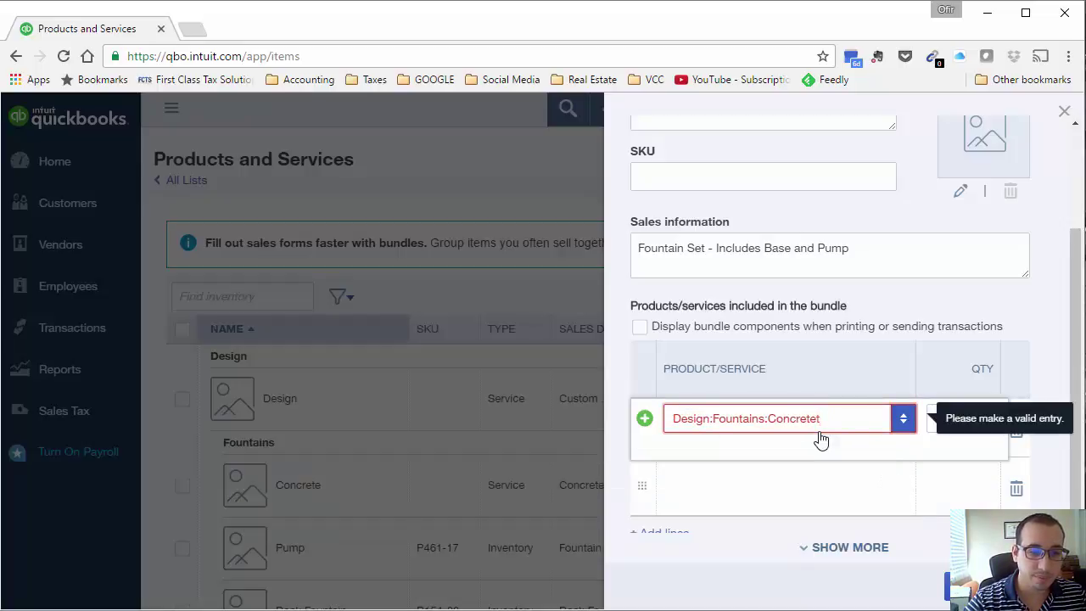
key("BackSpace")
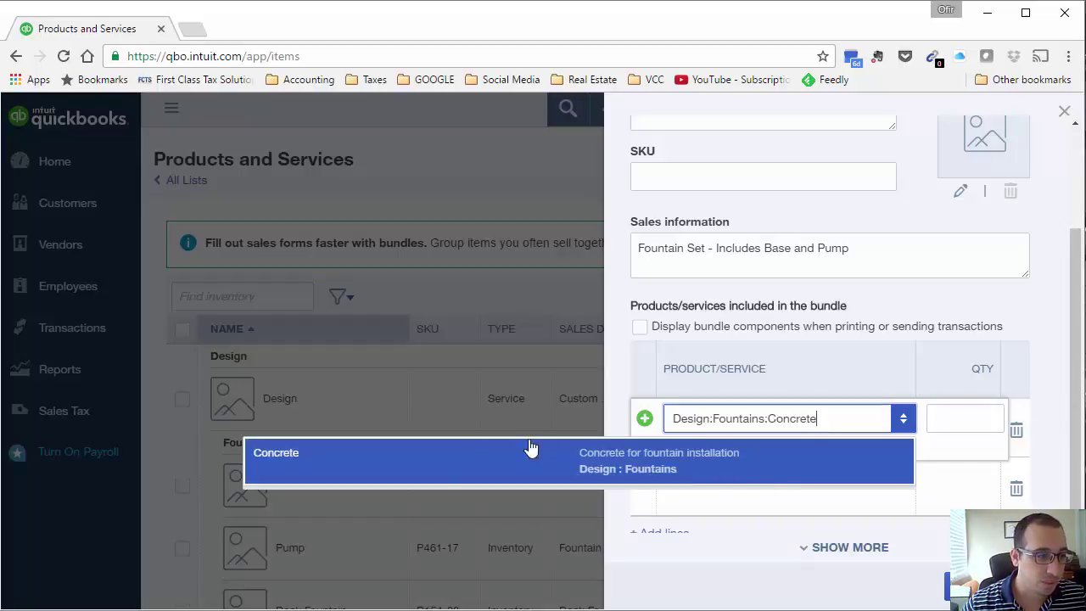
left_click_drag(821, 417, 766, 421)
type("Pump")
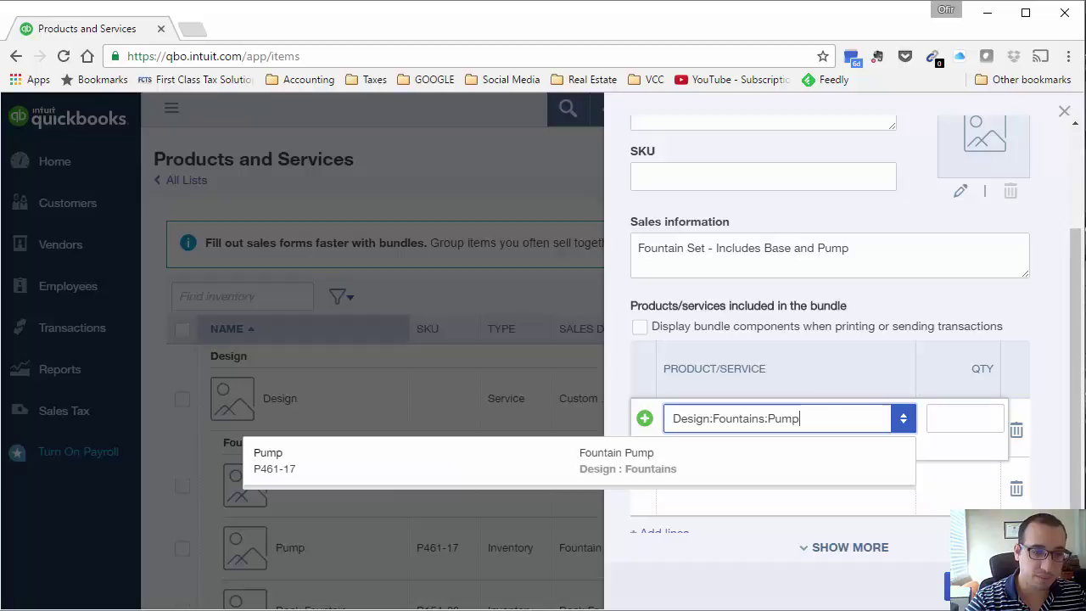
left_click(555, 470)
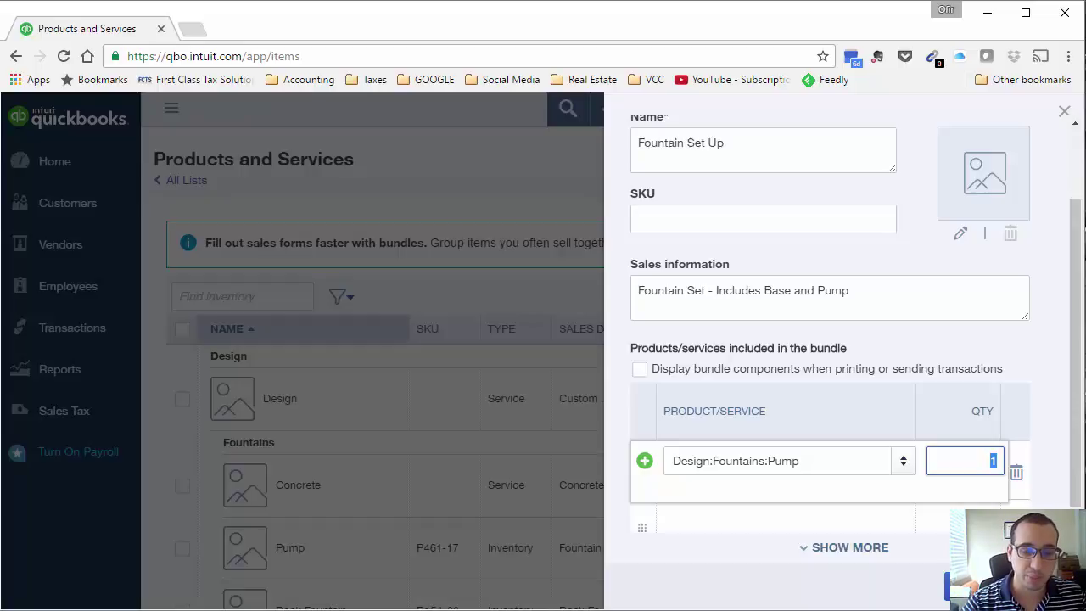
- Complete and save the bundle with a Pump quantity of 3 and the Landscaping:Installation service at quantity 2
key("Tab")
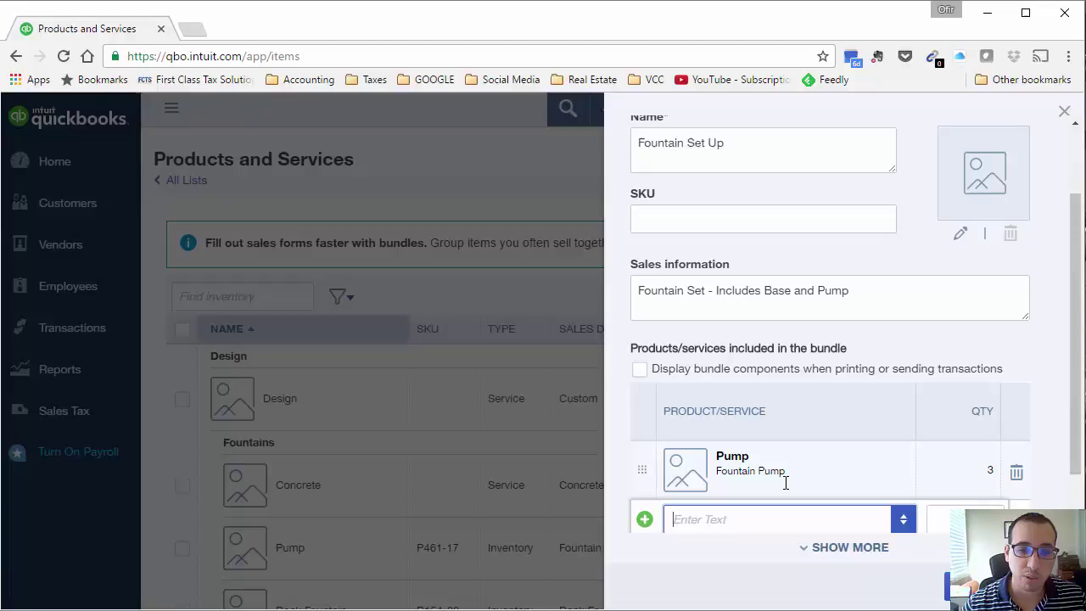
scroll(814, 492, "down", 2)
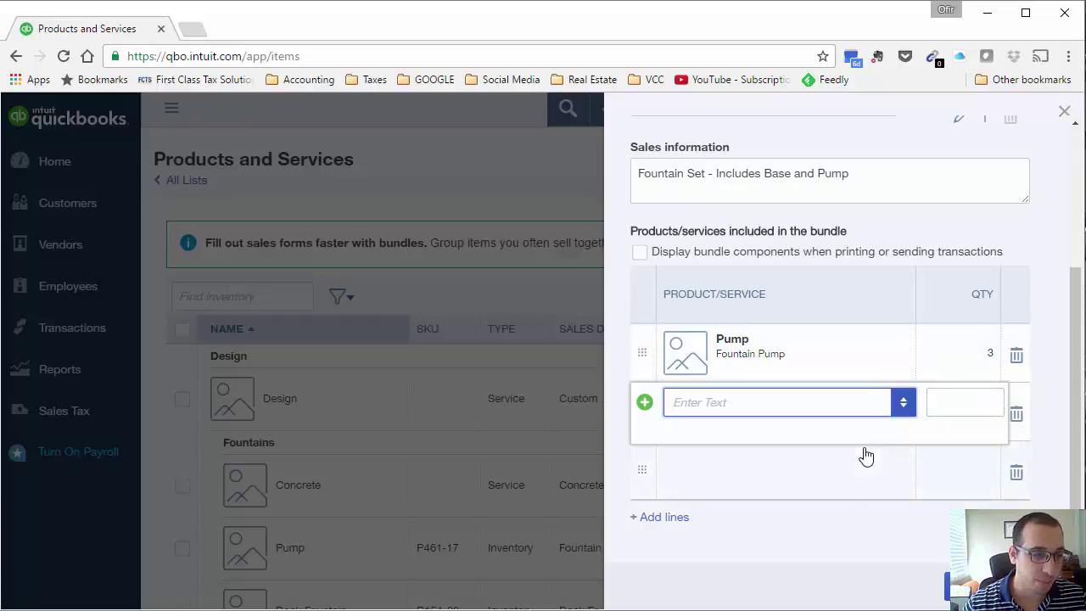
left_click(909, 408)
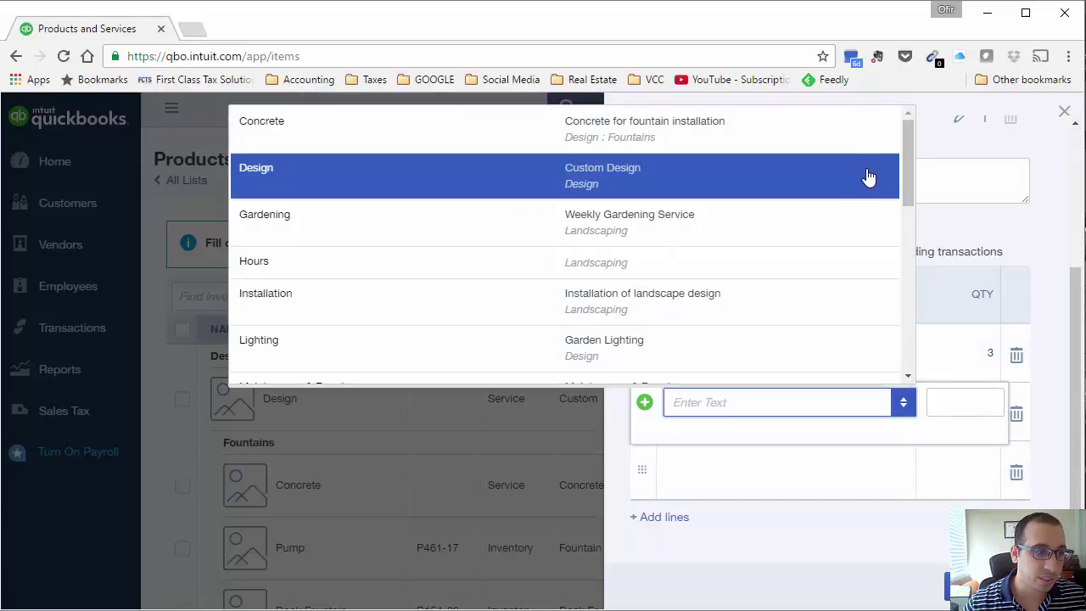
left_click(727, 296)
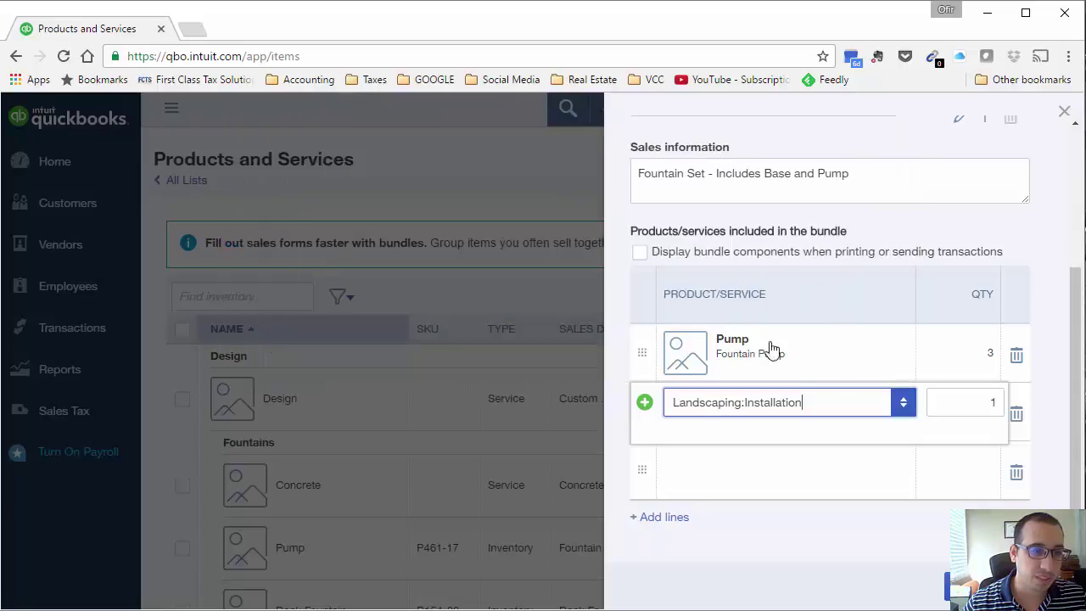
scroll(770, 348, "up", 1)
left_click(980, 459)
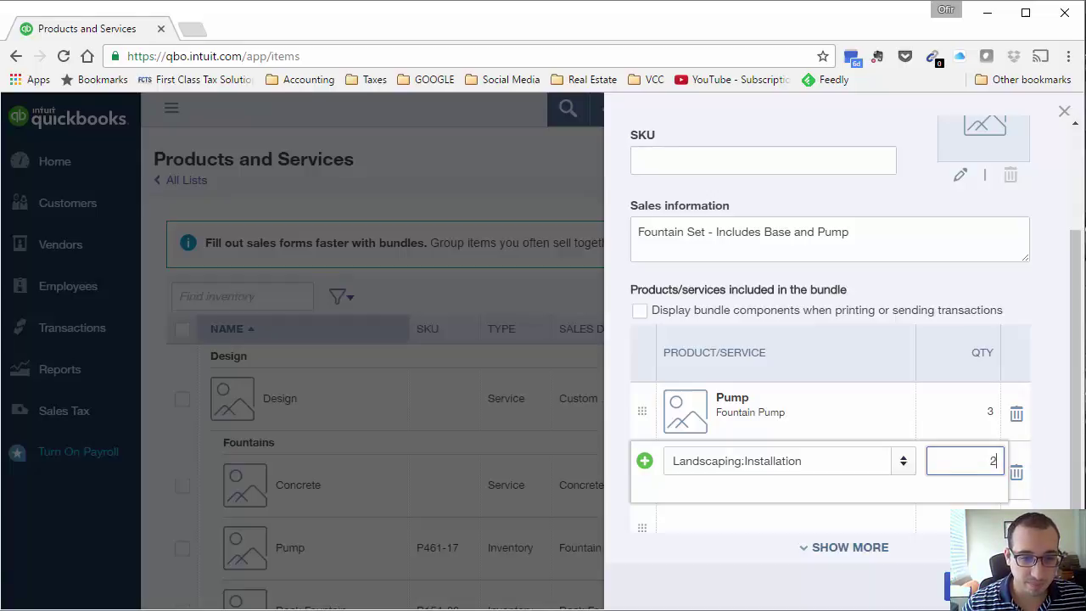
left_click(848, 547)
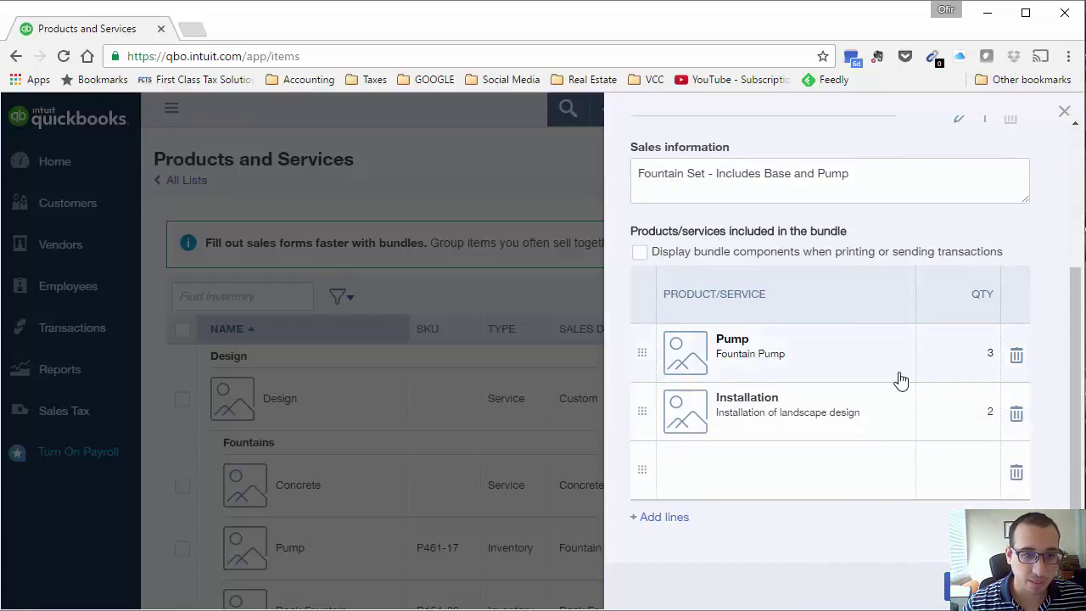
scroll(898, 378, "up", 5)
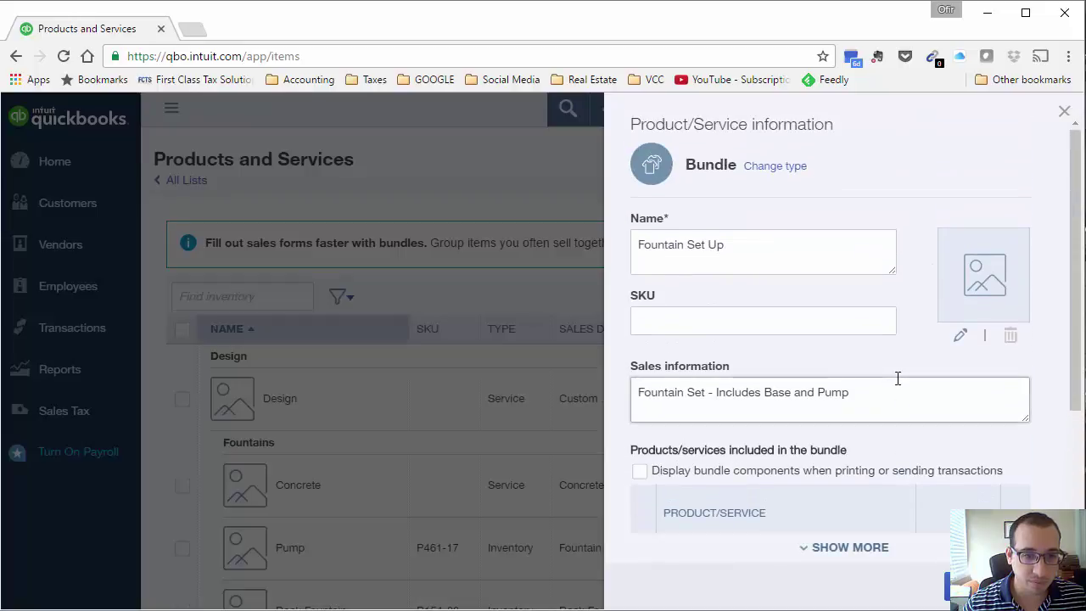
scroll(897, 378, "down", 4)
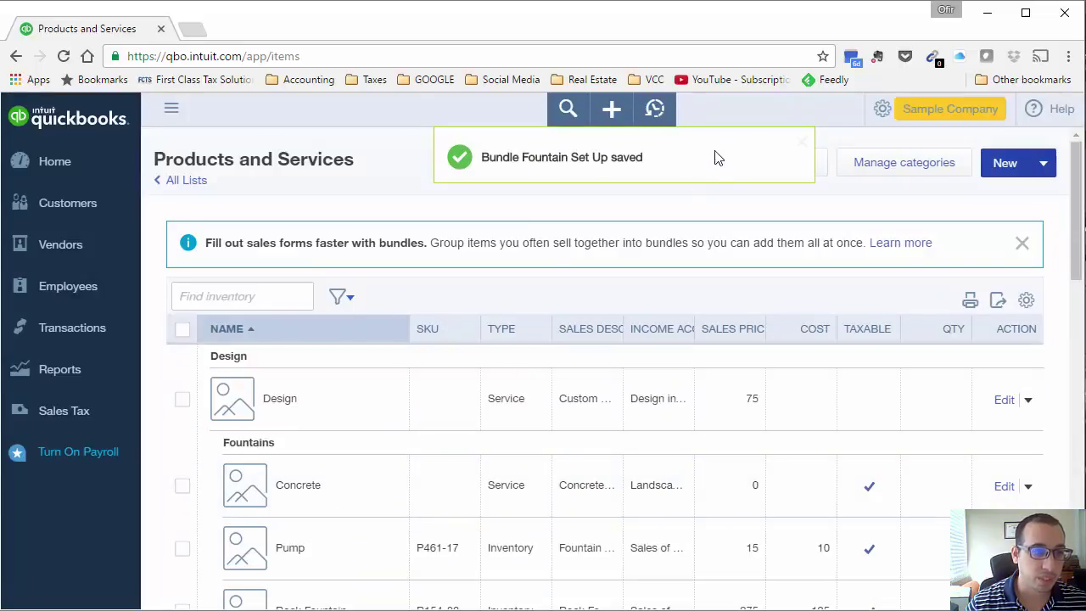
- Create a new invoice and choose Cool Cars as the customer
left_click(611, 108)
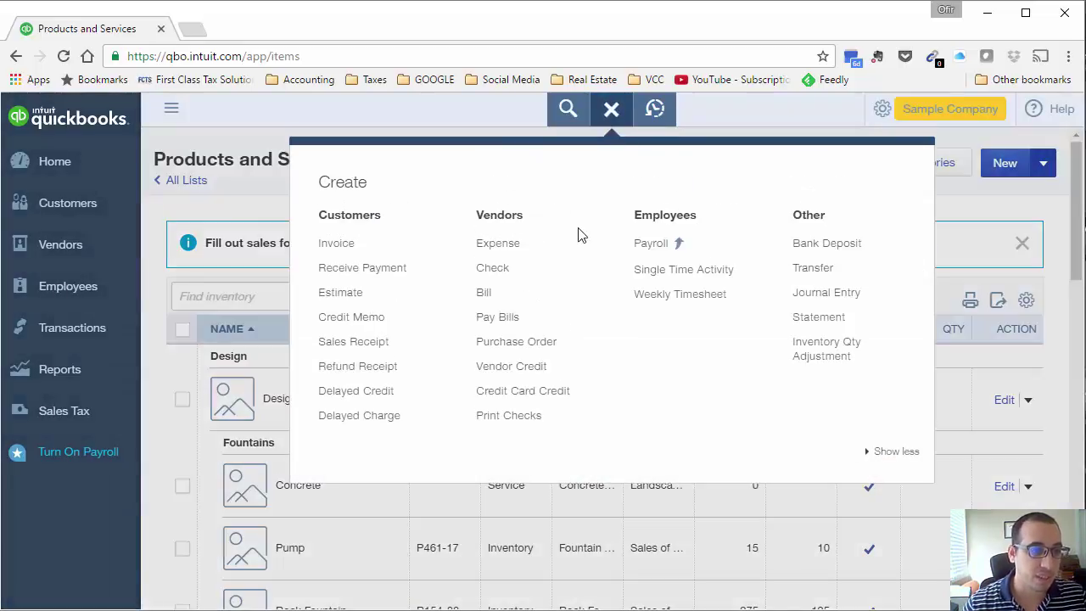
left_click(340, 251)
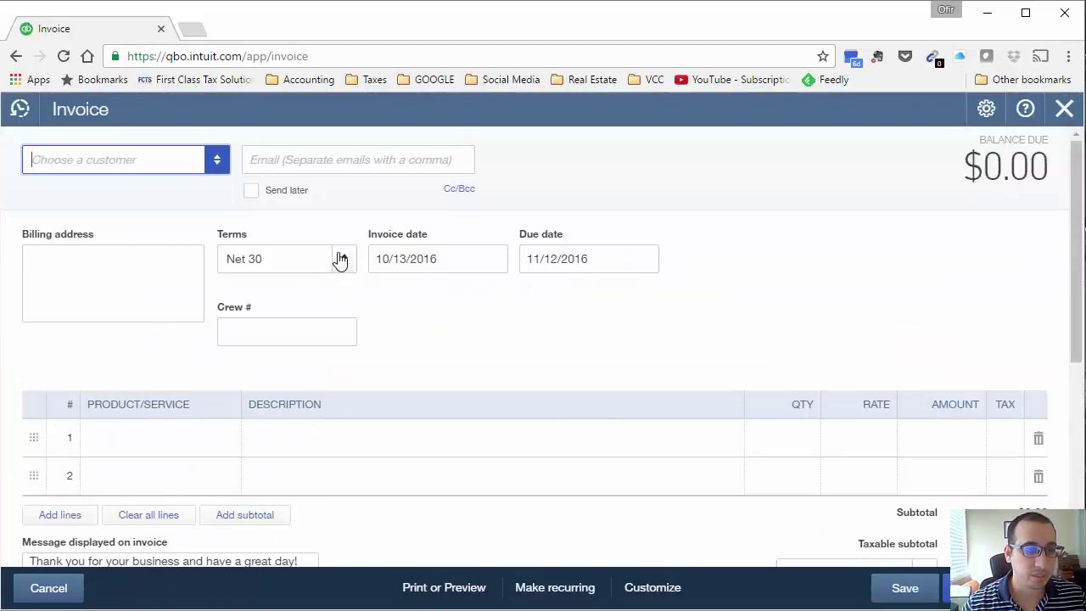
type("co")
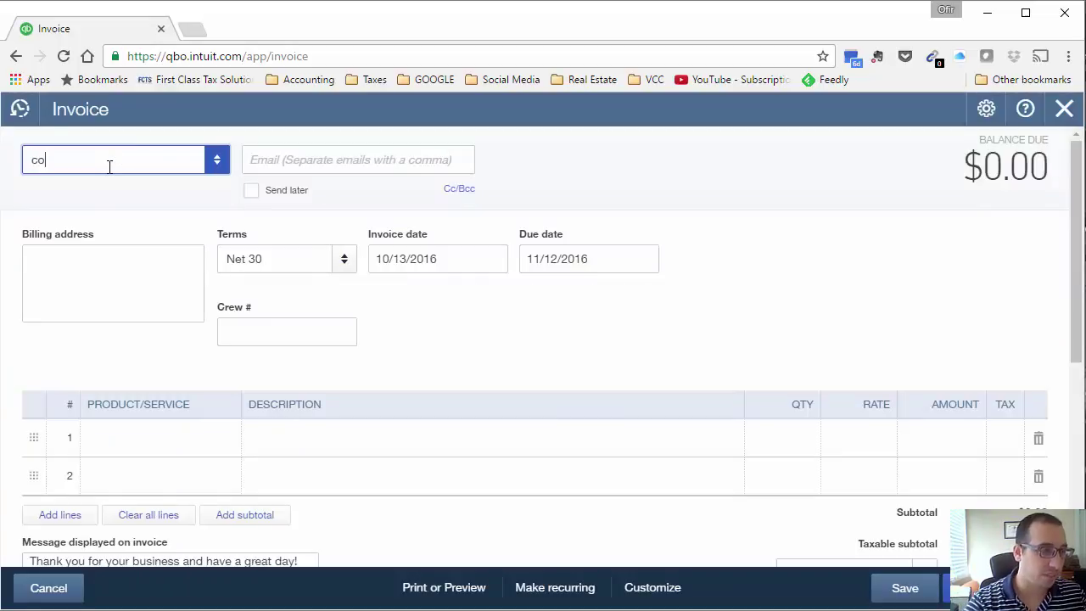
key("Tab")
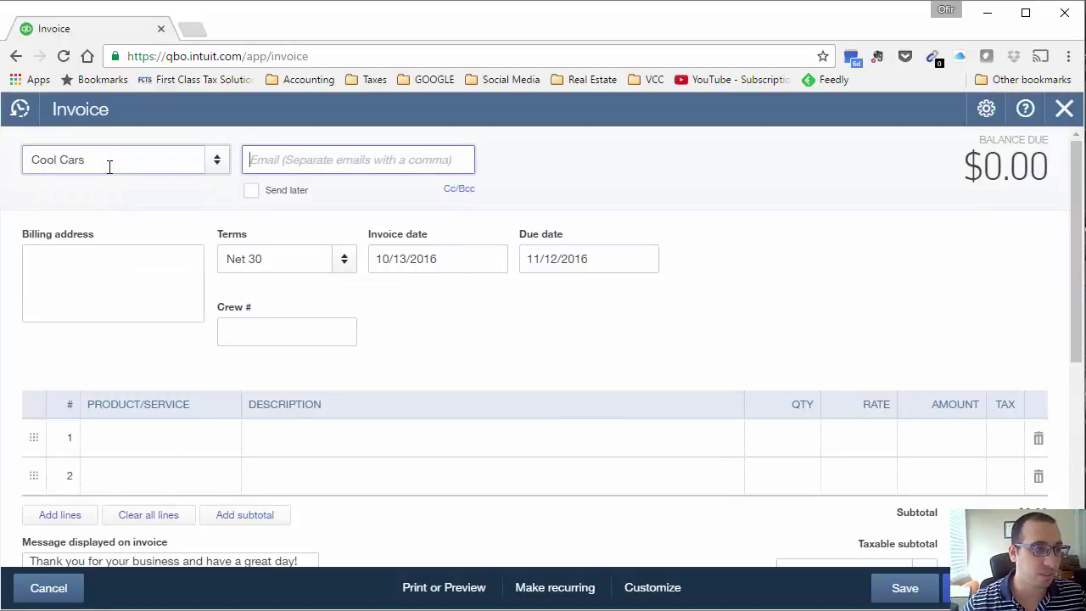
- Add the Fountain Set Up bundle to the first invoice line and review its component items
left_click(197, 456)
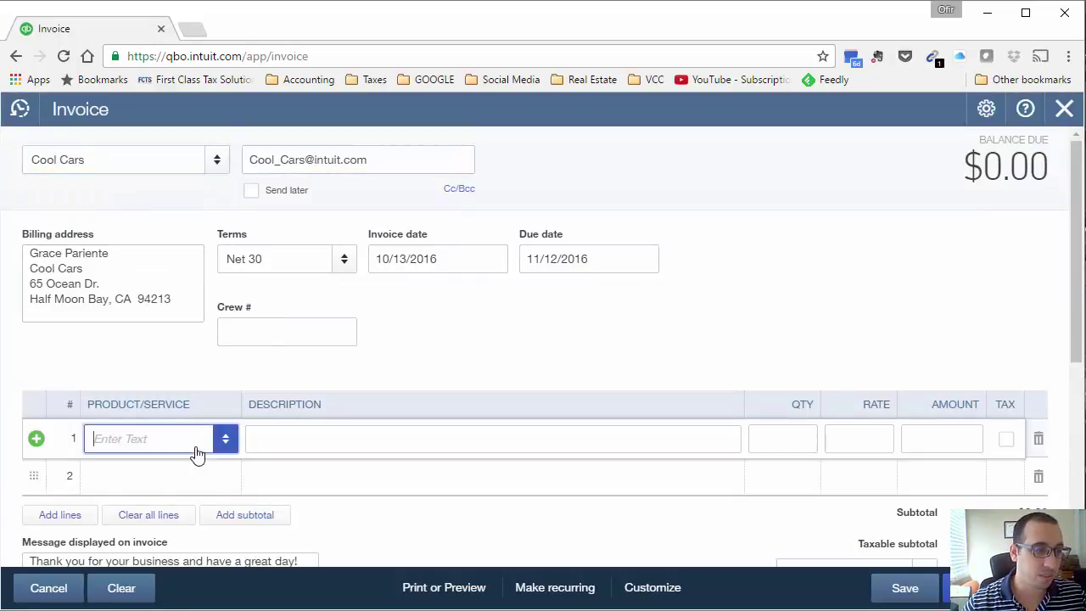
type("foun")
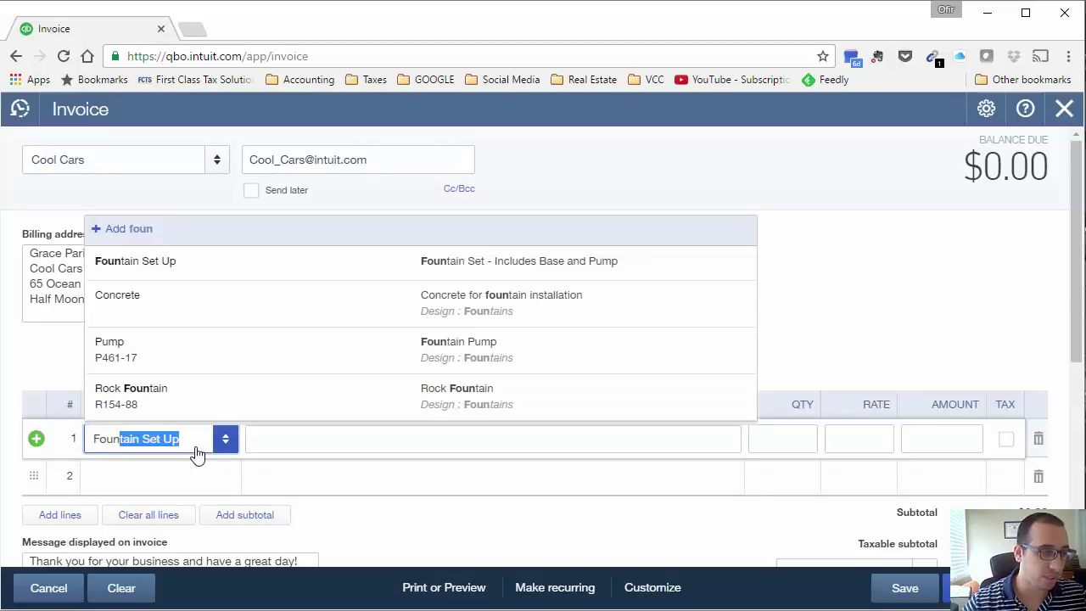
left_click(260, 270)
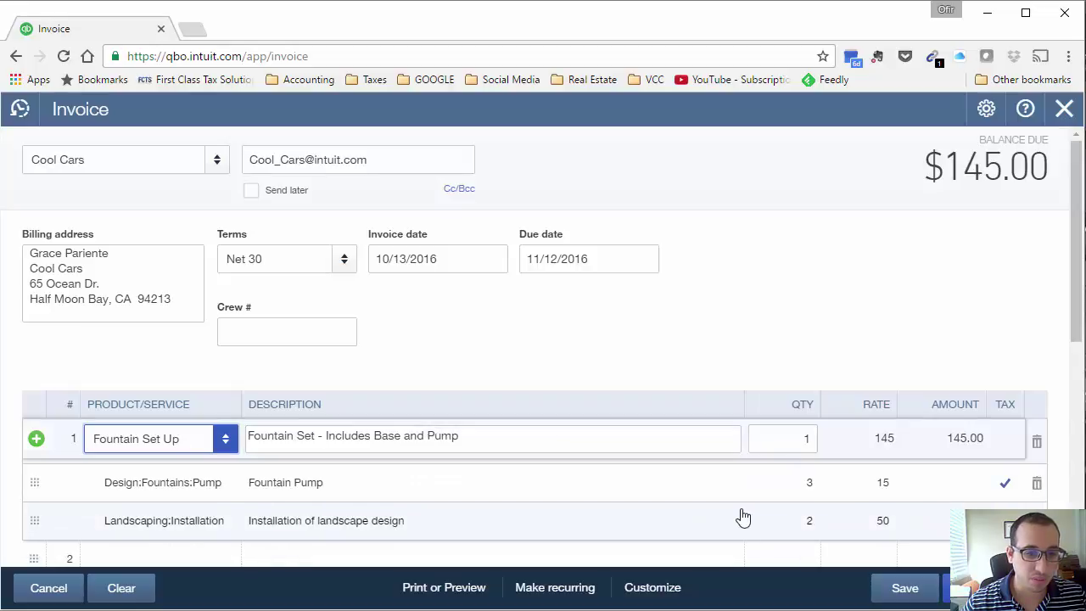
scroll(742, 517, "down", 1)
scroll(742, 517, "down", 1)
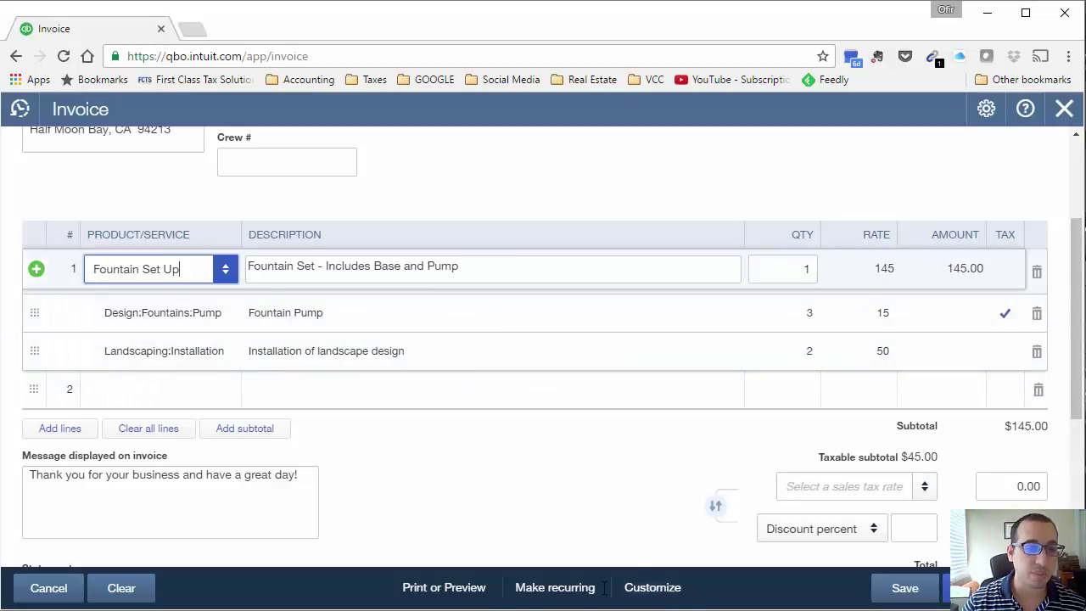
- Open the invoice's print preview, examine how the bundle line is printed, and close the preview and the invoice
left_click(447, 588)
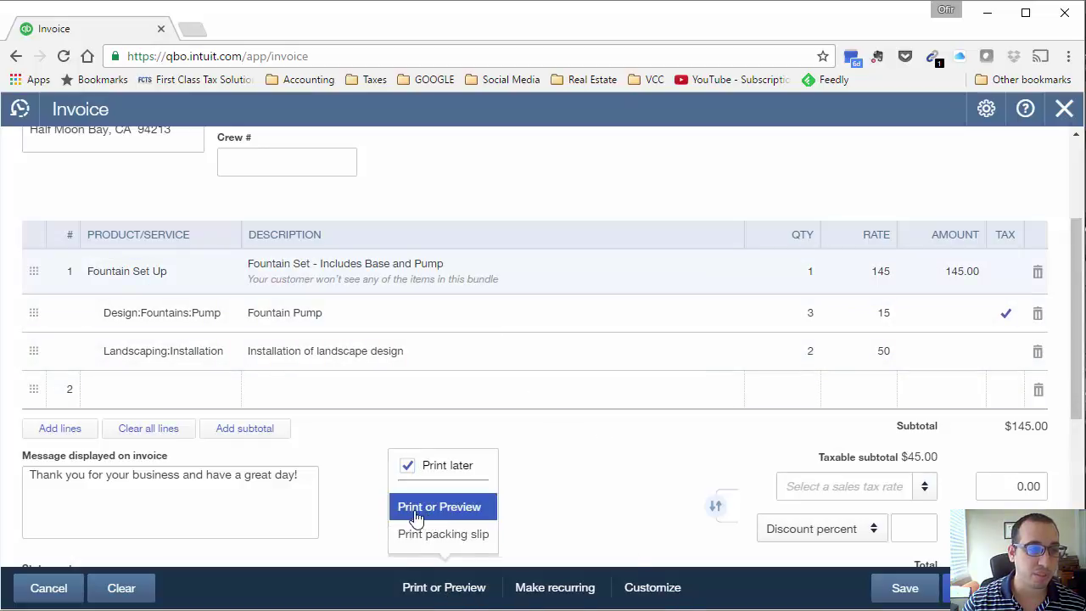
left_click(409, 513)
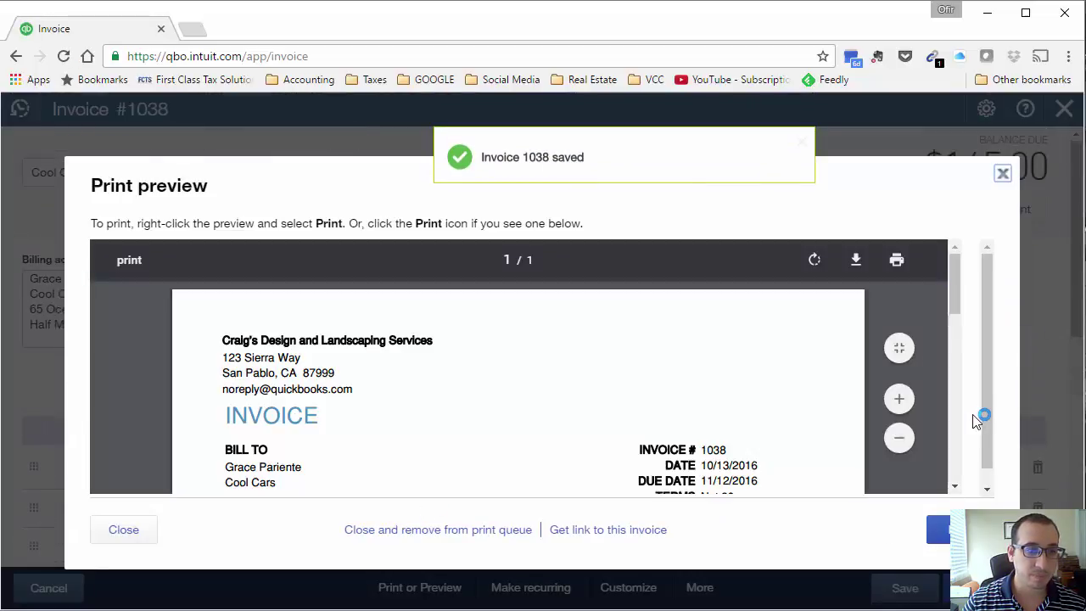
scroll(976, 426, "down", 1)
scroll(884, 343, "down", 5)
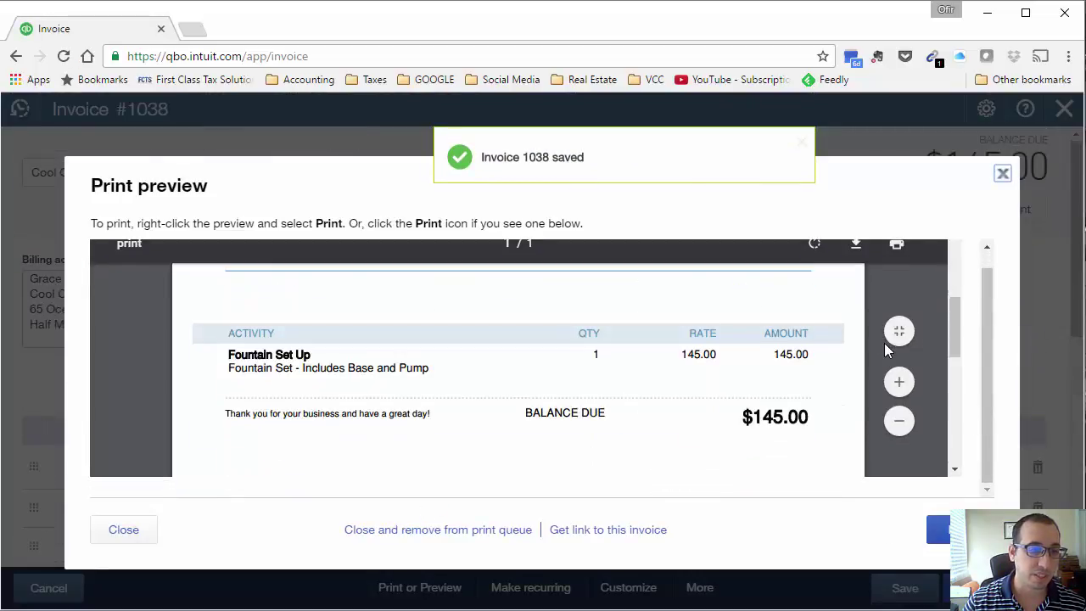
scroll(881, 349, "up", 1)
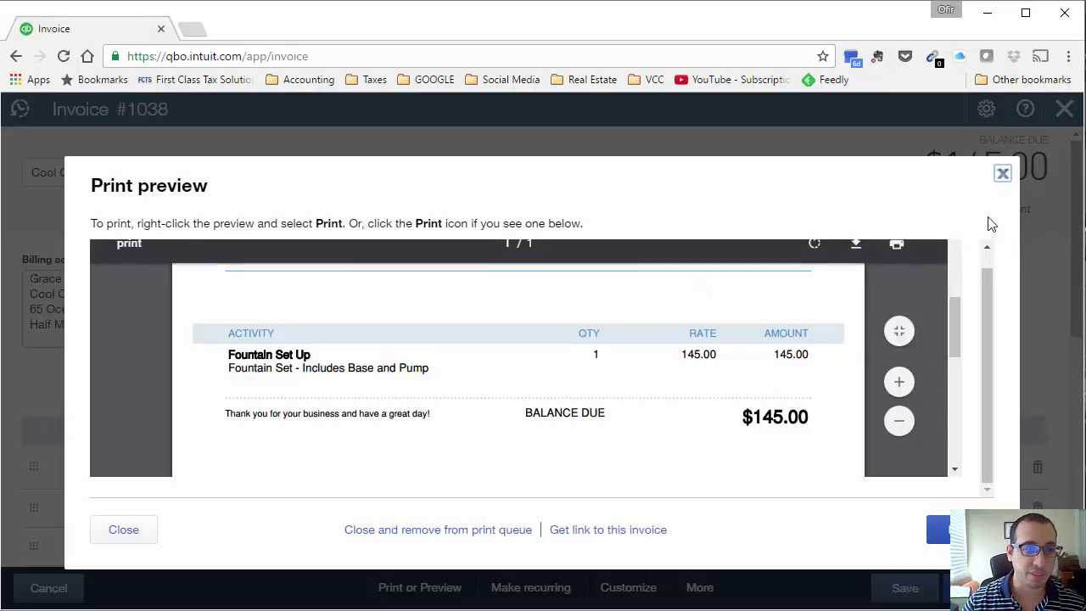
left_click(1002, 175)
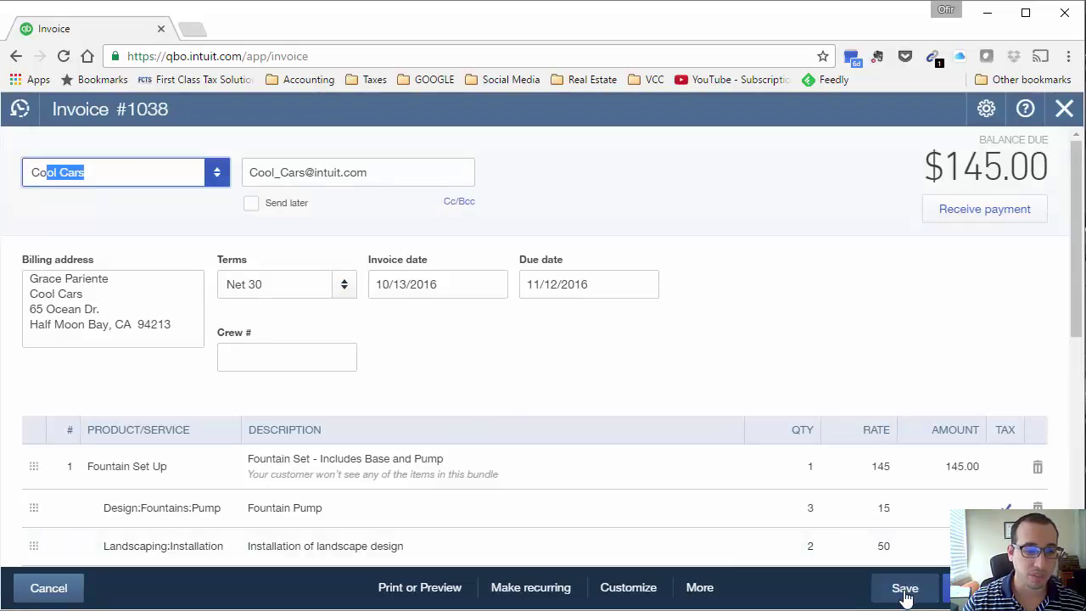
left_click(1063, 109)
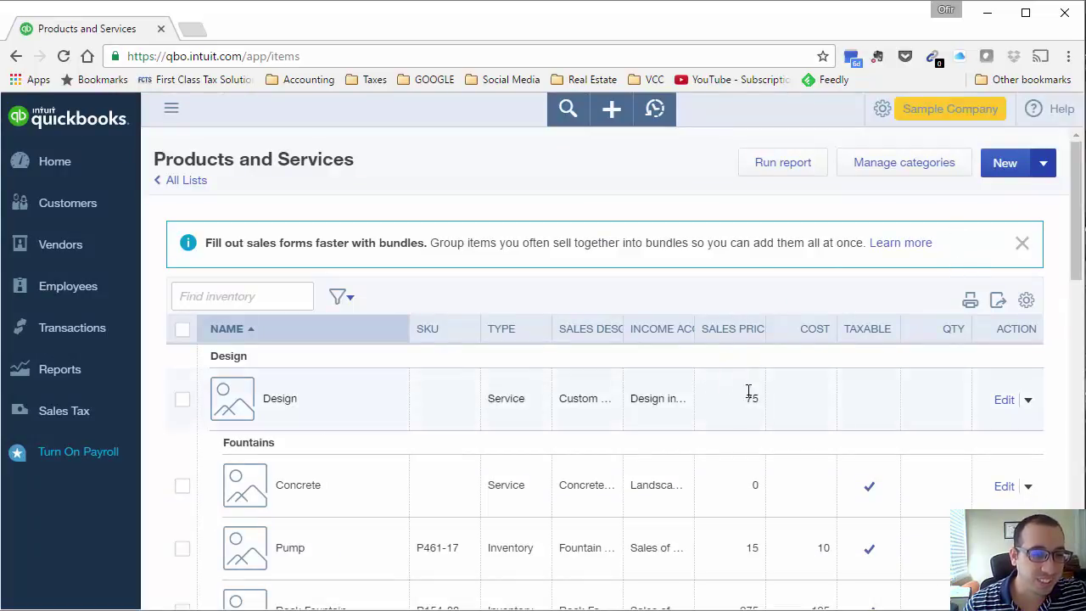
- Search the Products and Services list for "fountain s" and open the Fountain Set Up bundle for editing
left_click(262, 299)
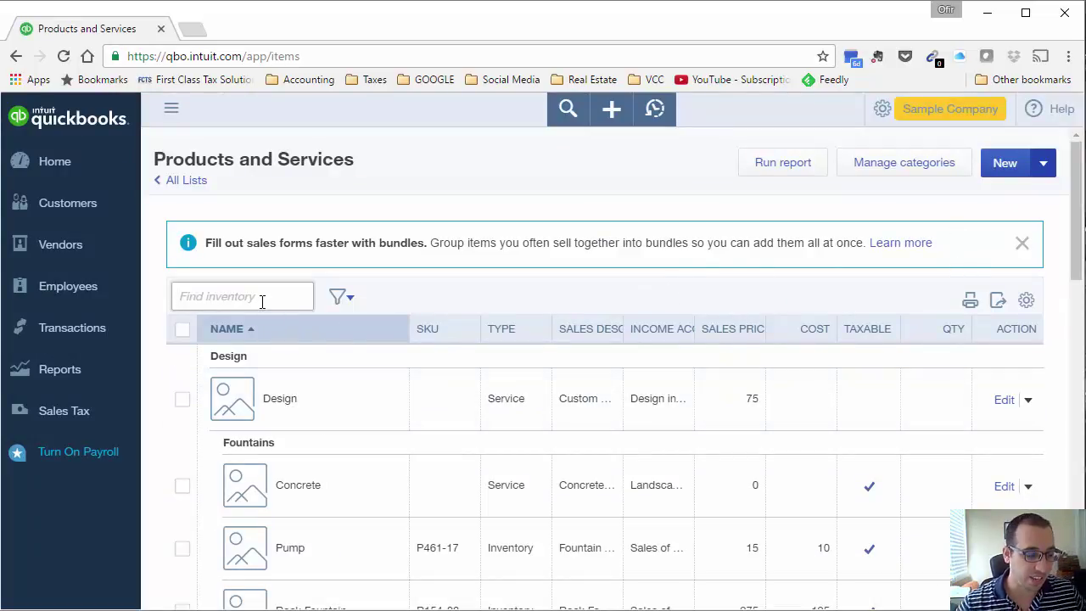
type("foun")
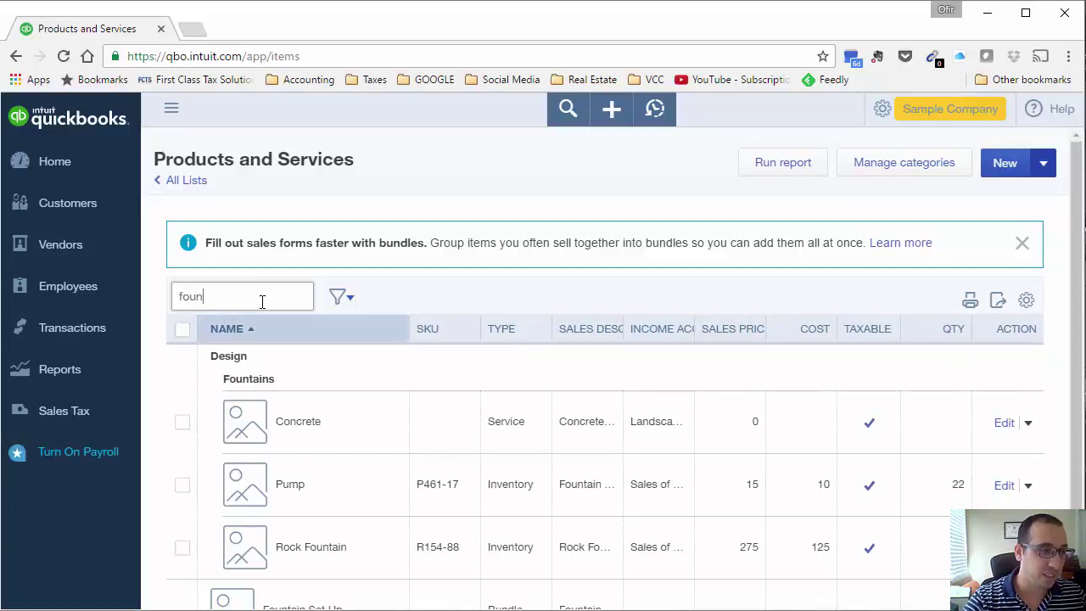
type("tain s")
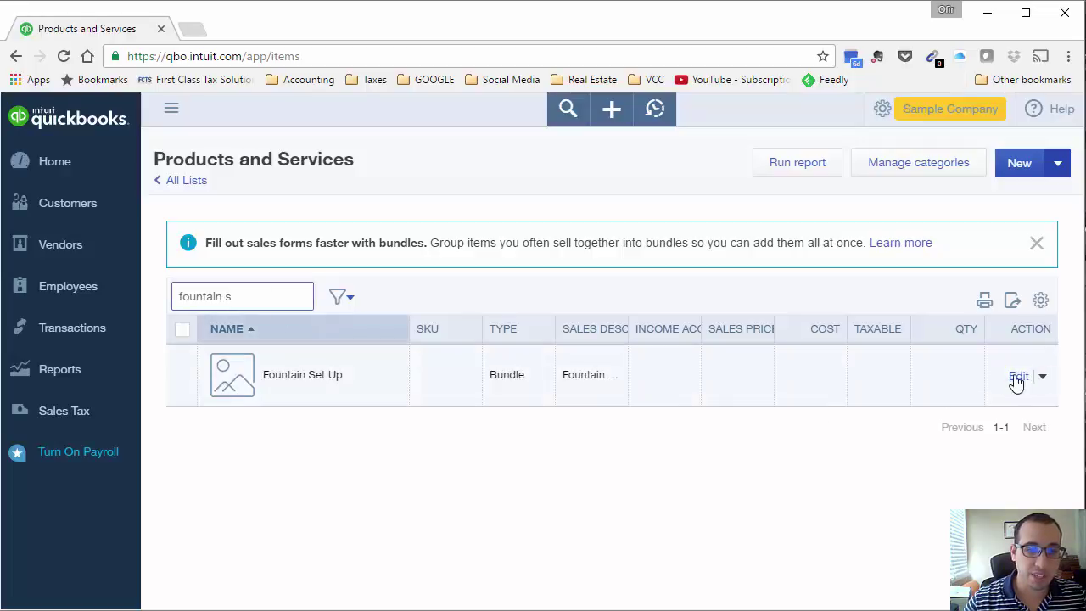
left_click(1017, 377)
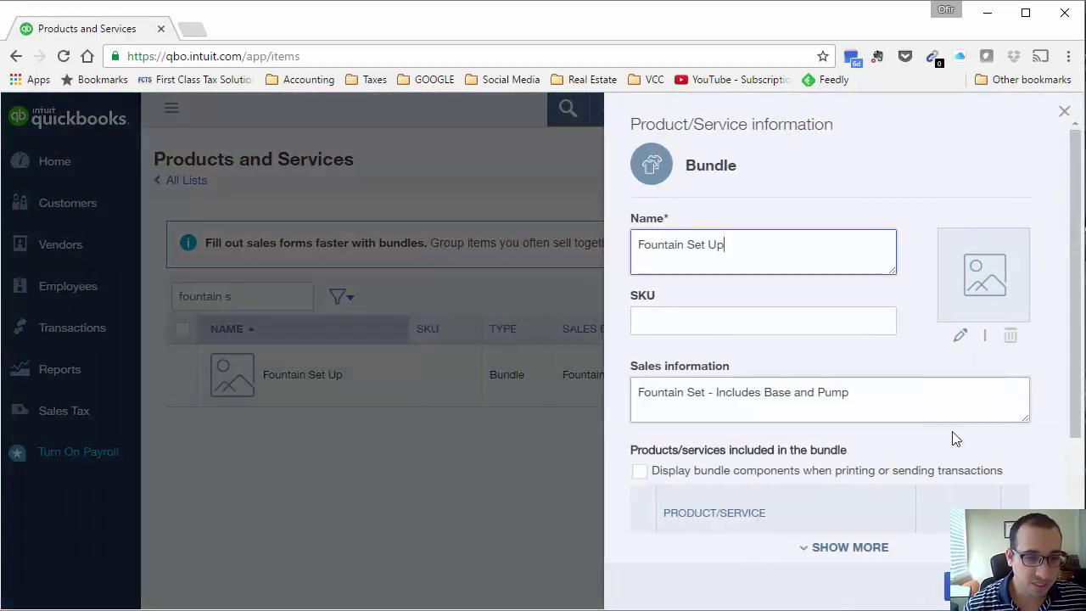
- Enable displaying the bundle components when printing or sending transactions, and save the bundle
scroll(1061, 371, "down", 2)
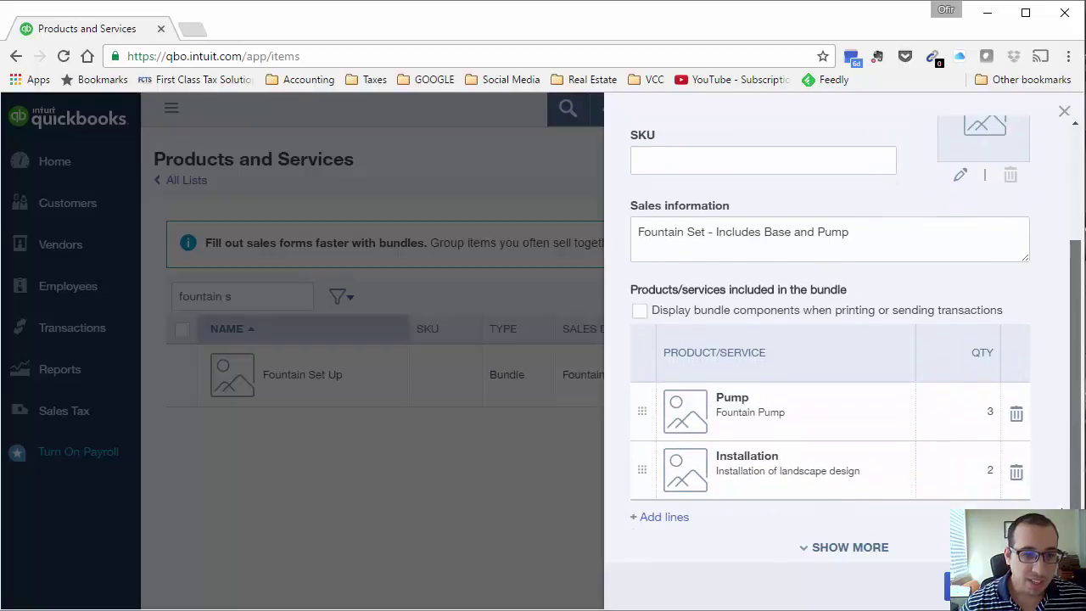
left_click(640, 312)
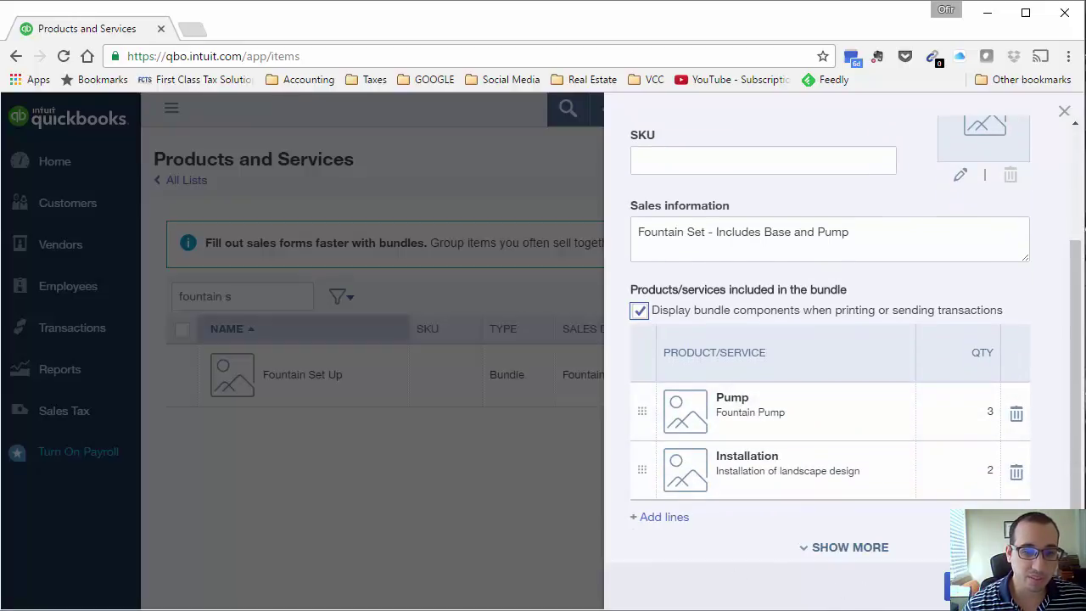
left_click(887, 584)
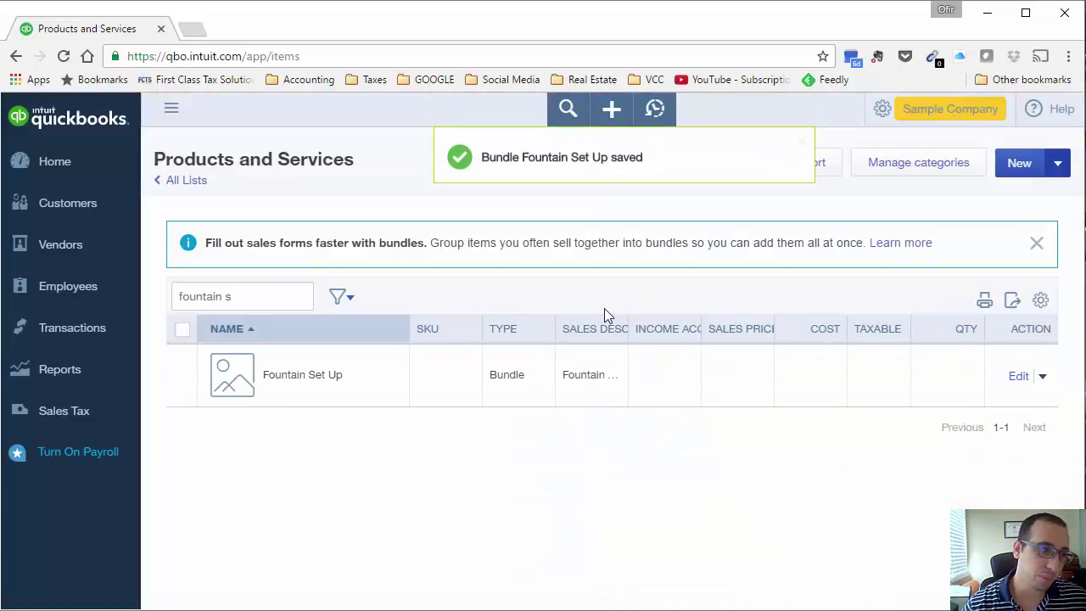
- Start another invoice from the Customers page for the customer Cool Cars
left_click(85, 207)
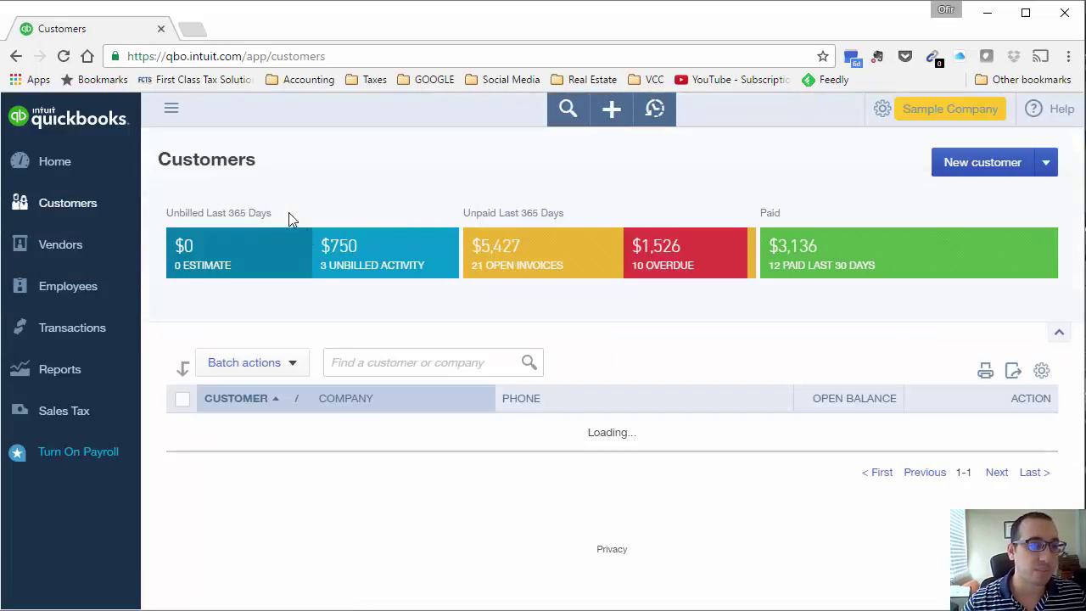
left_click(610, 108)
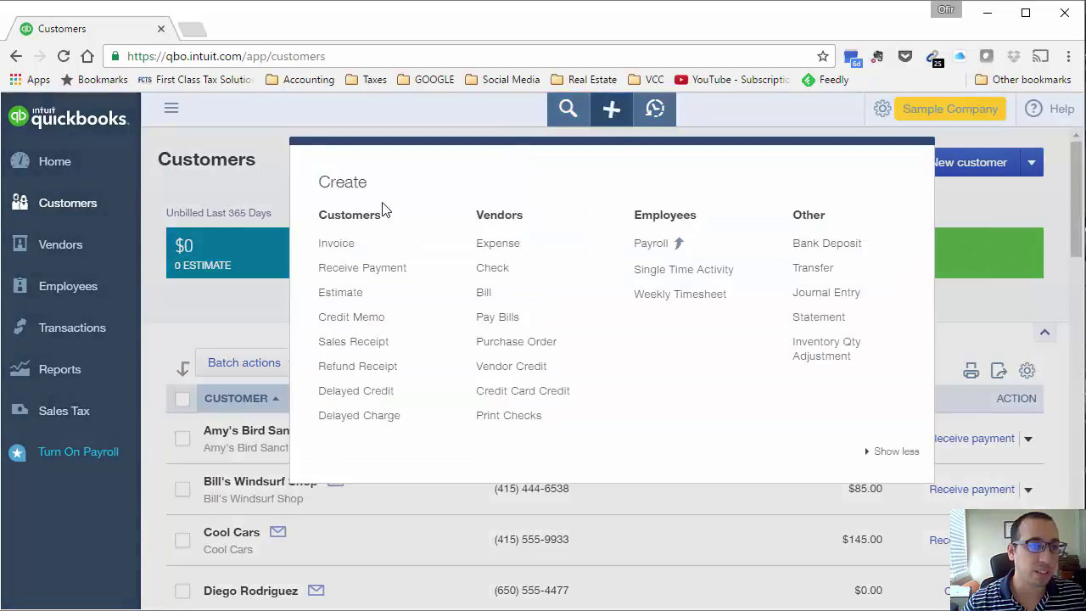
left_click(361, 251)
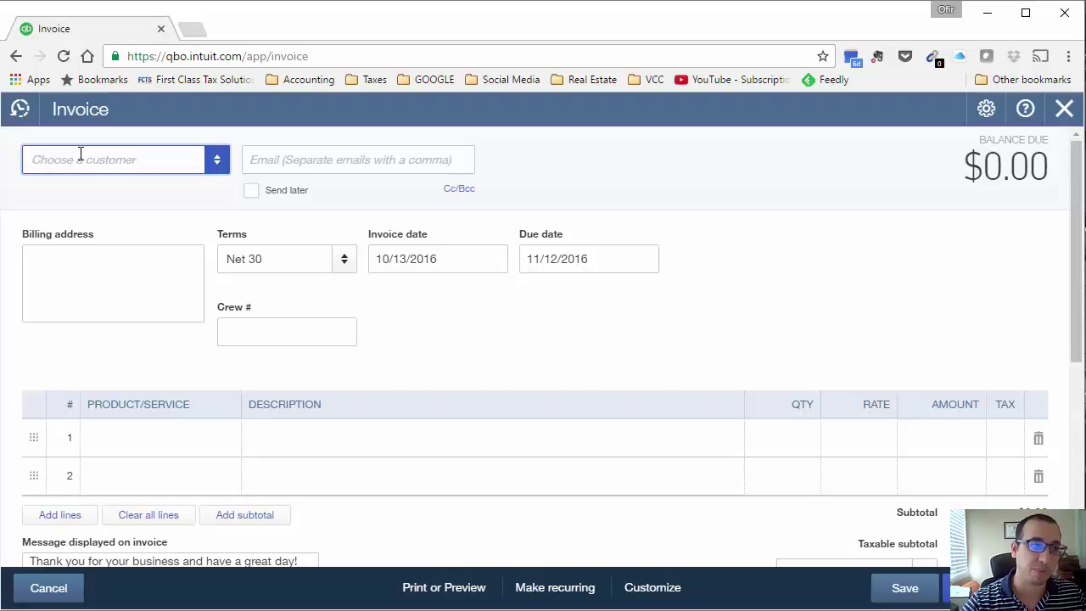
type("coo")
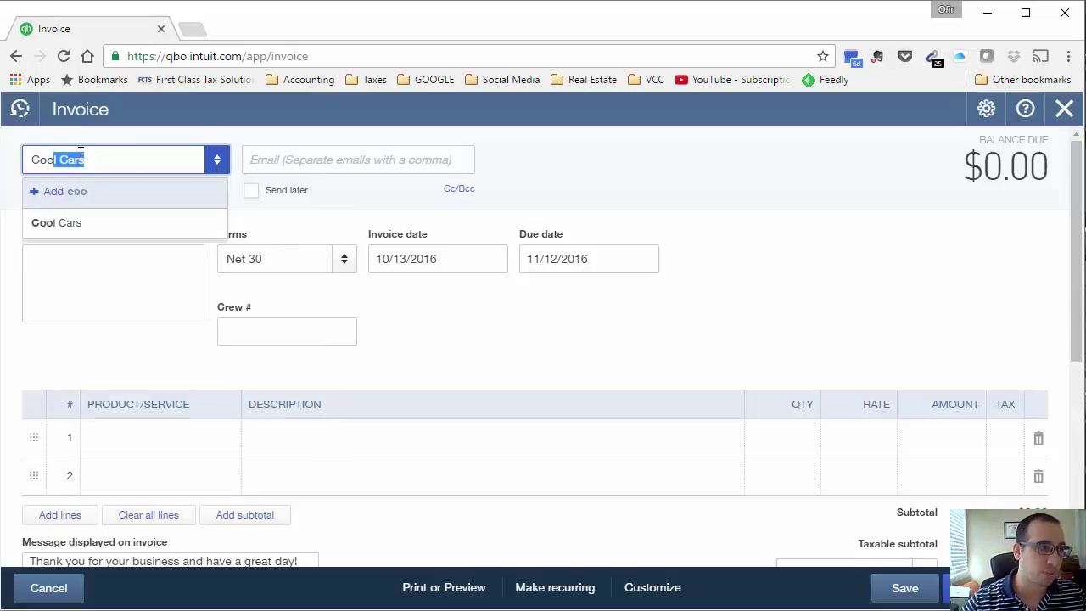
key("Tab")
- Enter the Fountain Set Up bundle as the product/service on line 1 of the second invoice
left_click(155, 438)
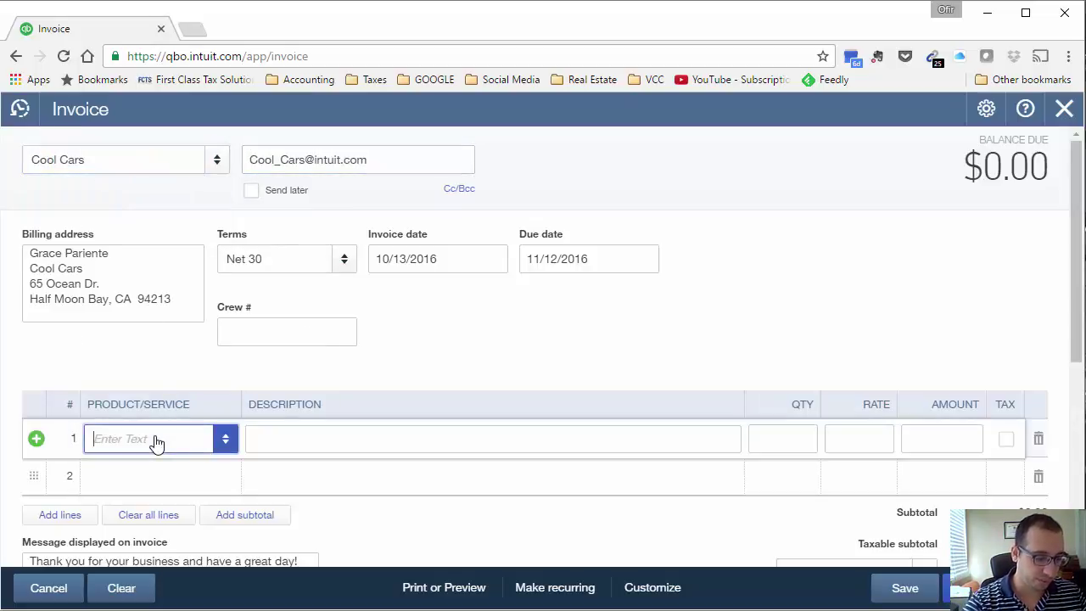
type("foun")
key("Tab")
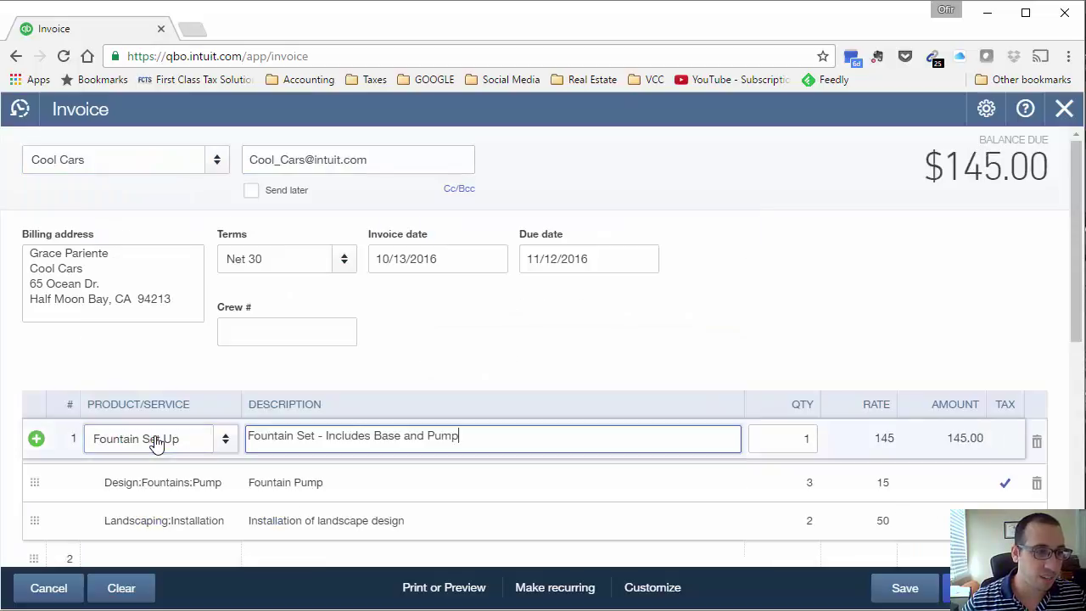
- Save the second Cool Cars invoice with the bundle quantity left at 1, and open its print preview
left_click(797, 438)
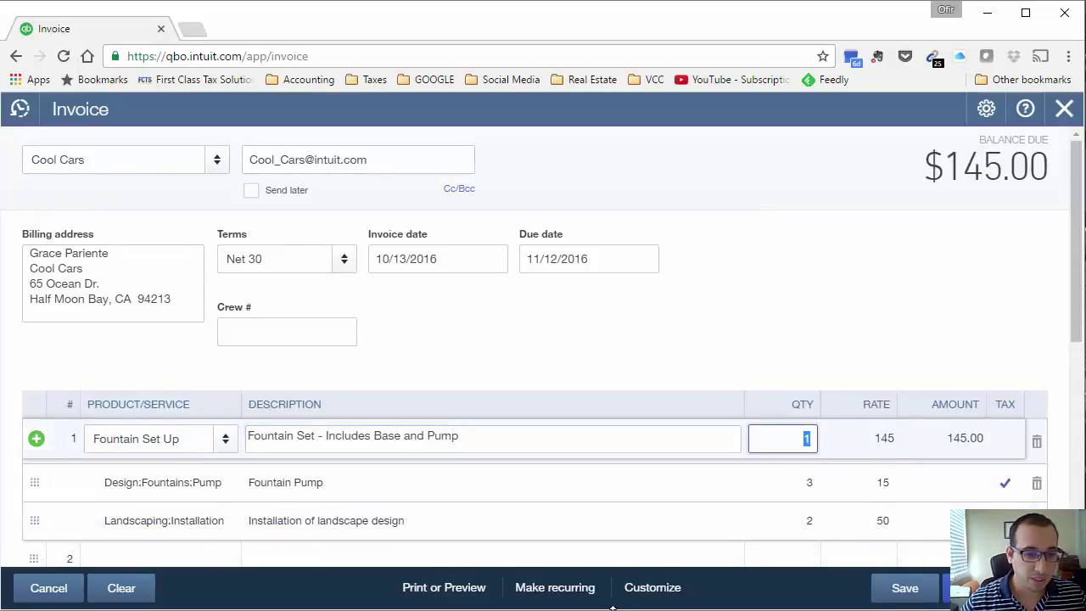
left_click(903, 588)
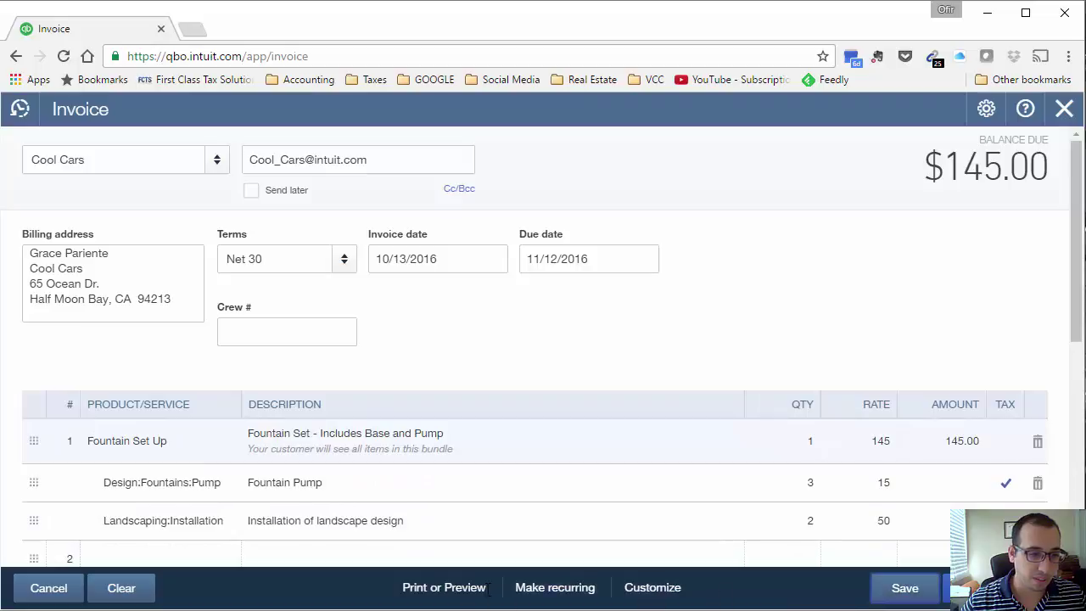
left_click(441, 595)
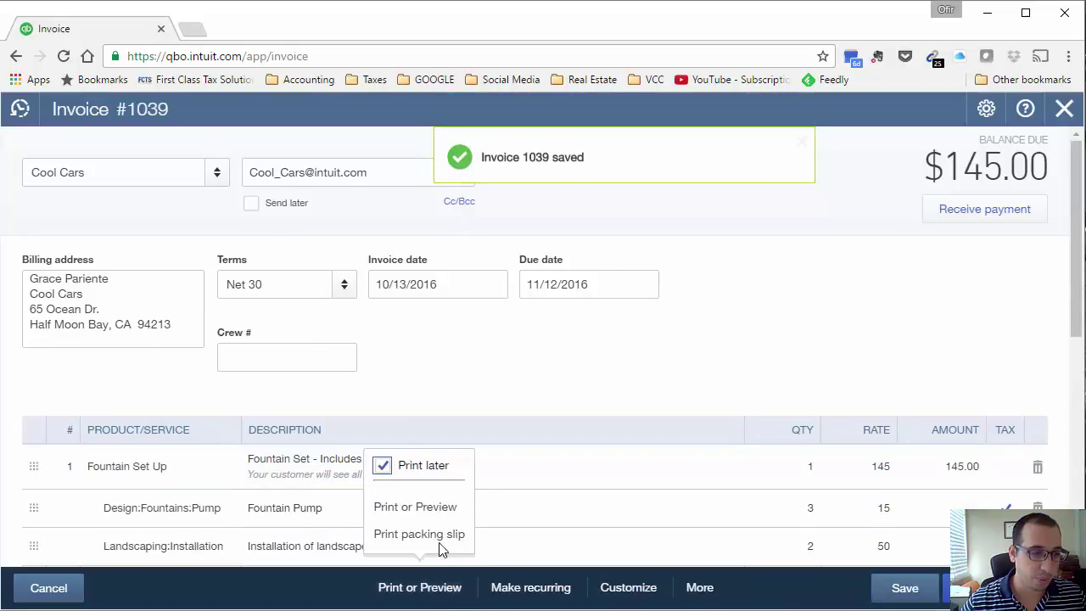
left_click(439, 519)
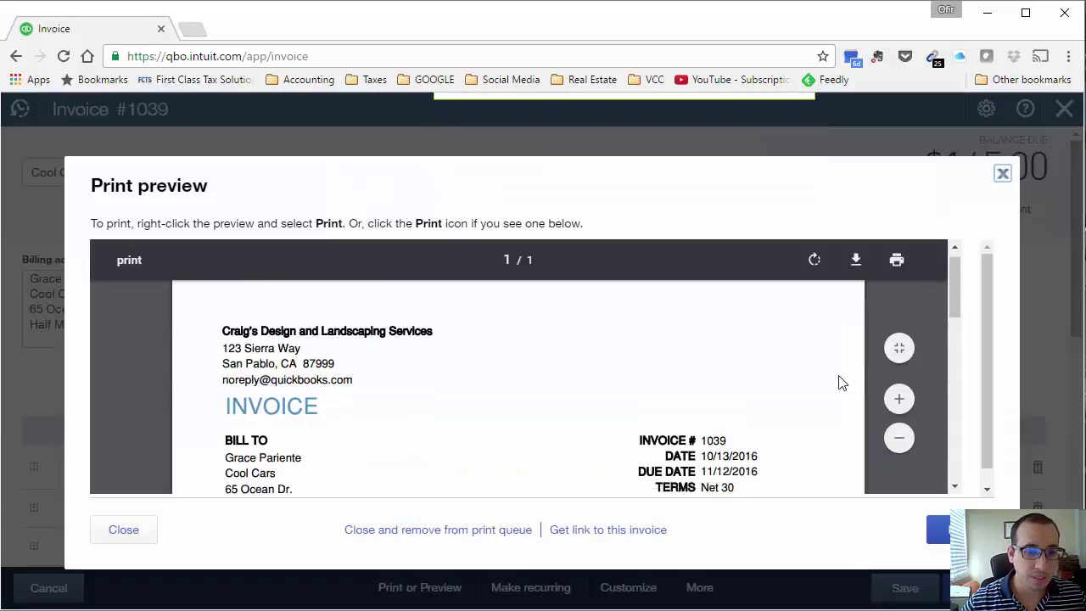
- Examine the bundle line, its component lines and the balance due in the invoice's print preview, and close the preview
scroll(838, 382, "down", 3)
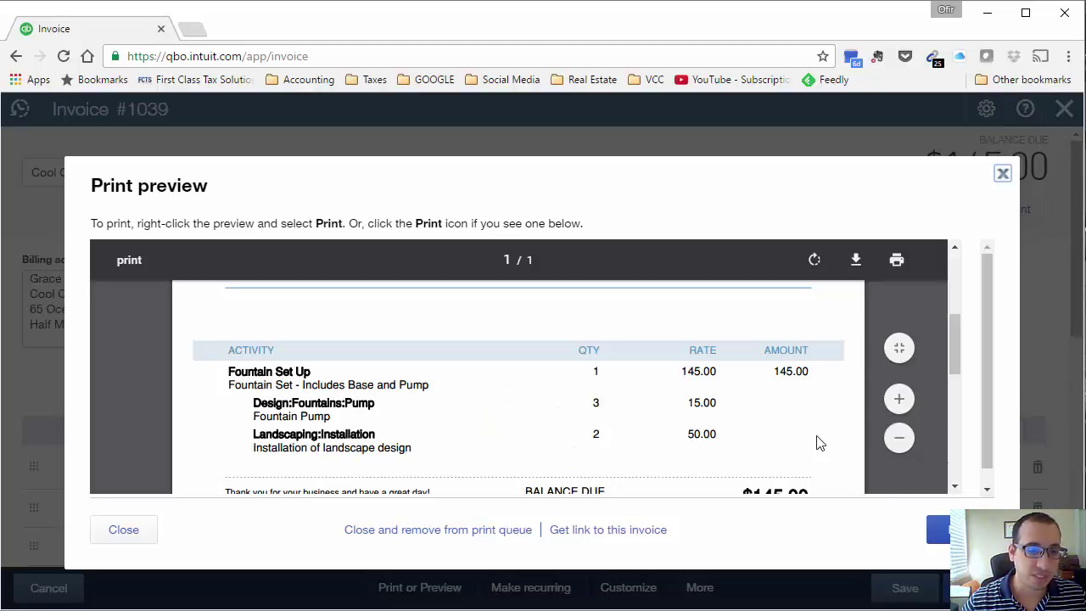
scroll(821, 445, "down", 1)
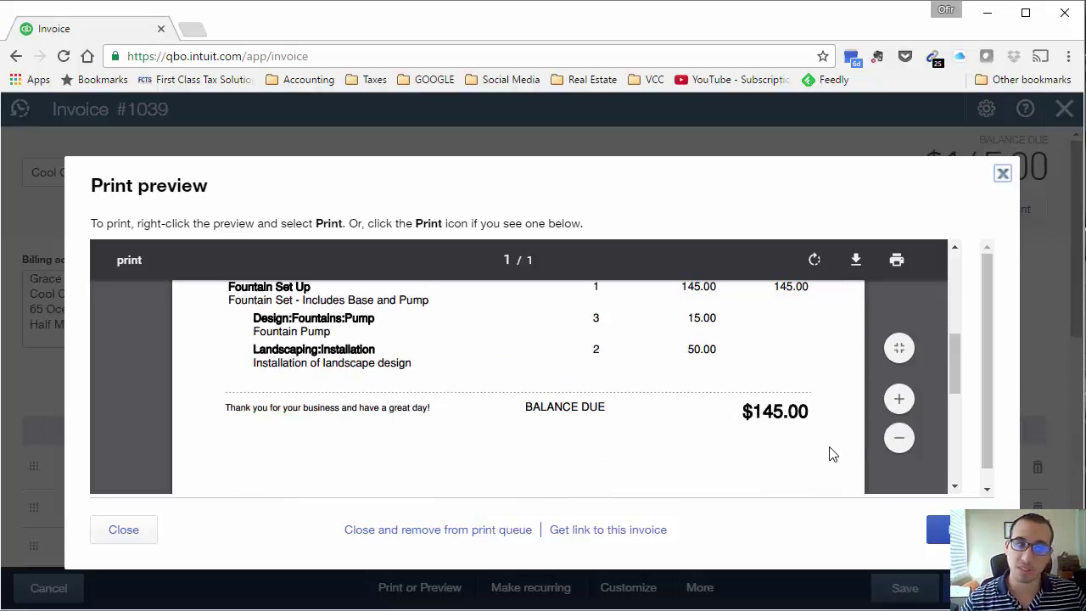
scroll(838, 451, "up", 1)
scroll(840, 450, "up", 2)
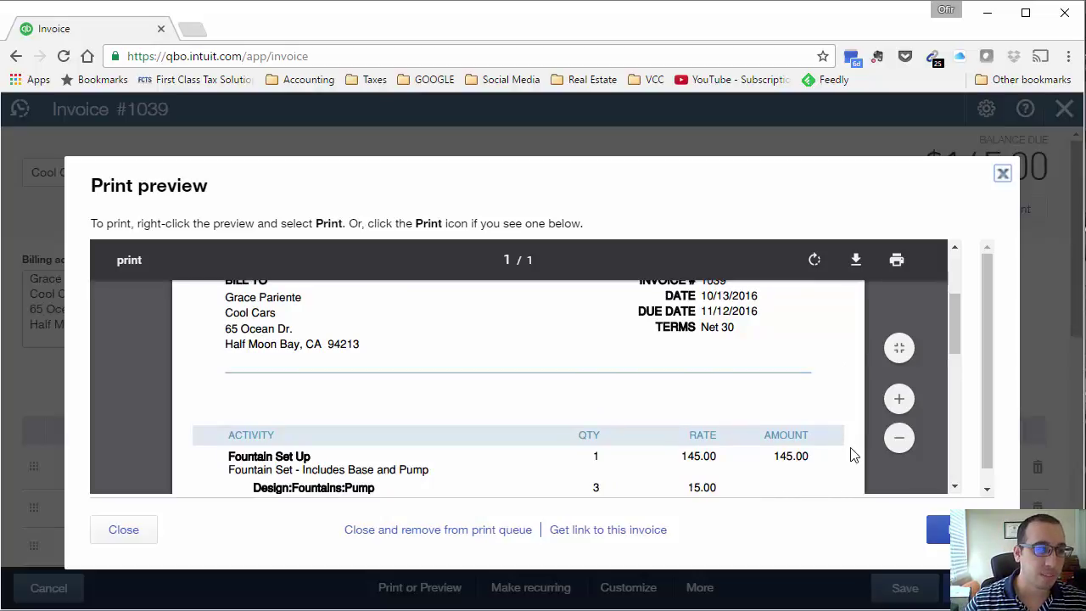
left_click(1006, 174)
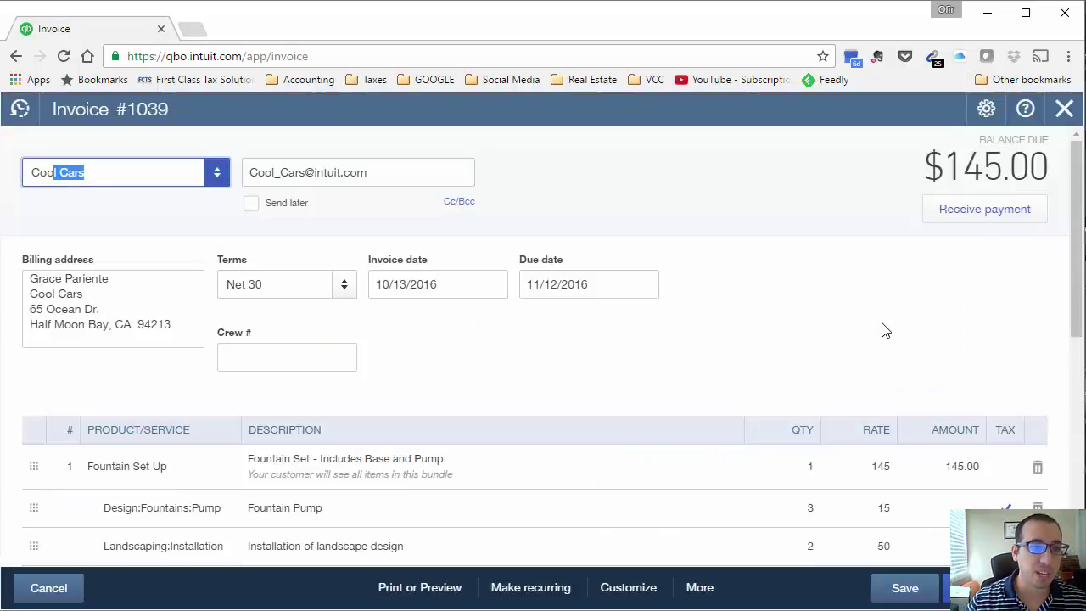